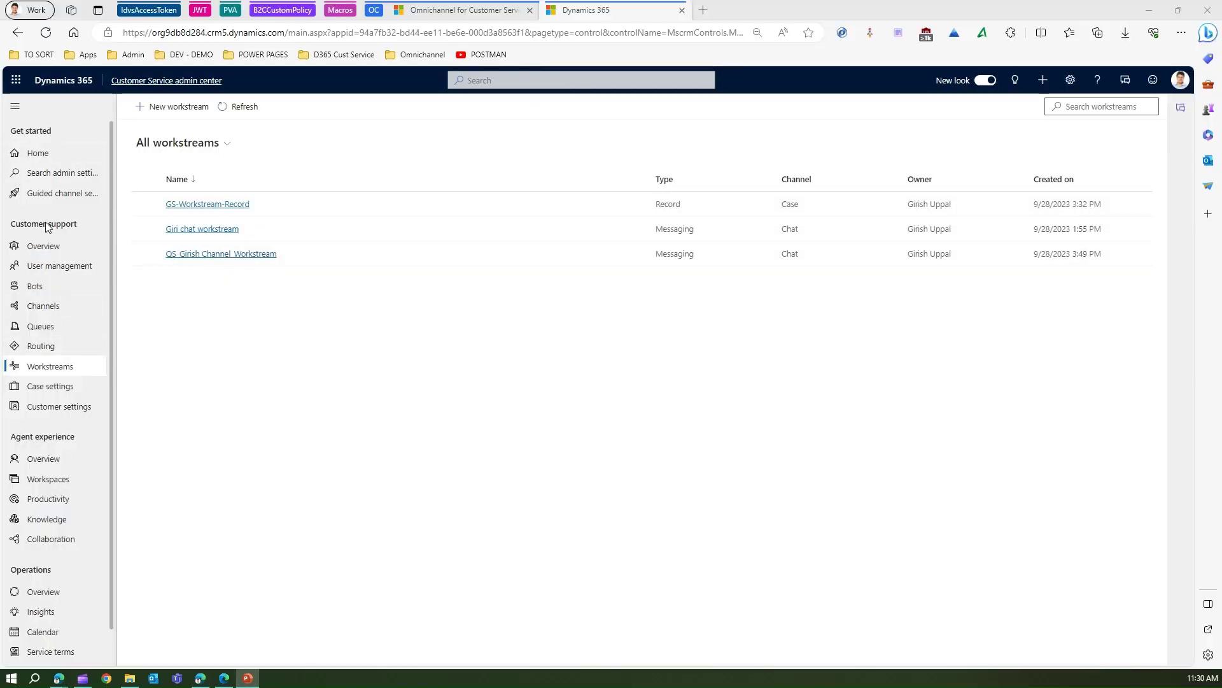
# Search the admin settings for "workstream" and open the Workstreams page from the matches.
pyautogui.click(44, 155)
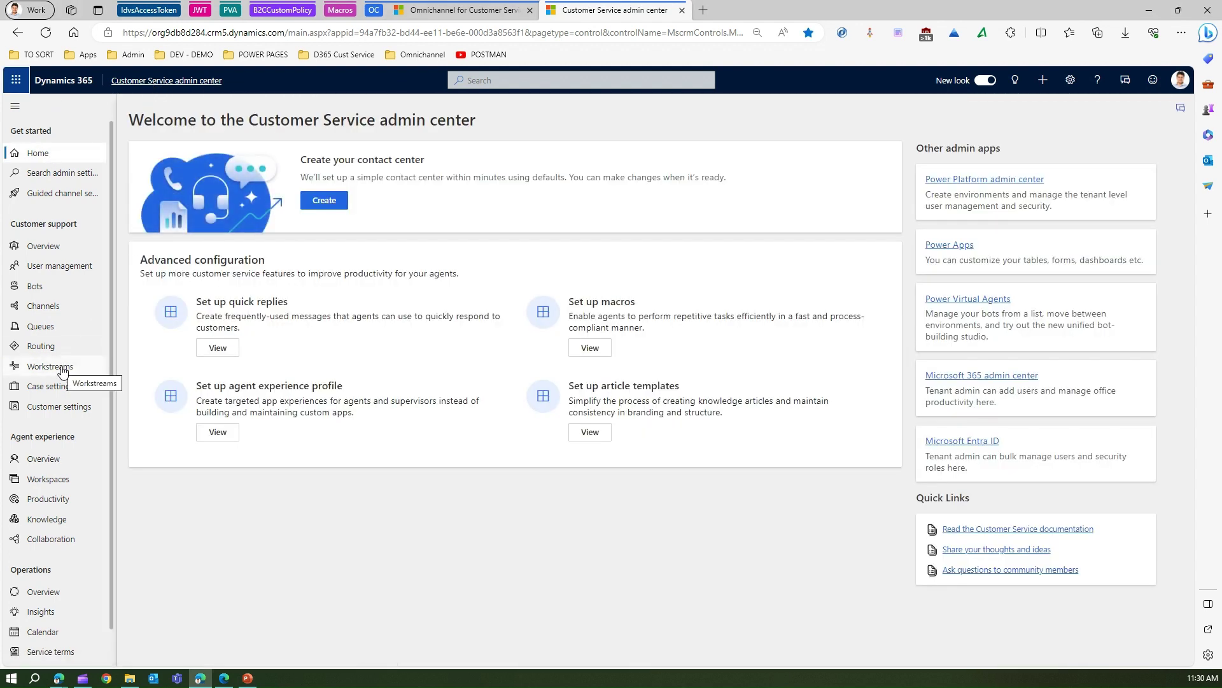
pyautogui.click(76, 176)
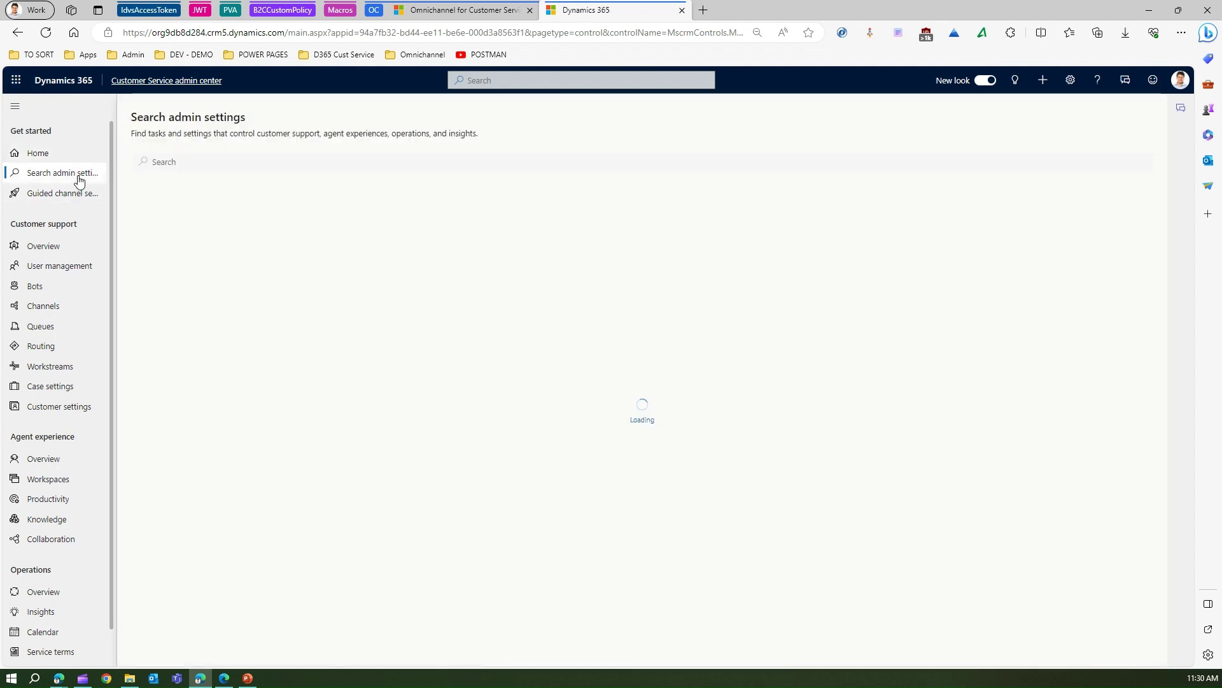
pyautogui.click(193, 164)
pyautogui.write('w')
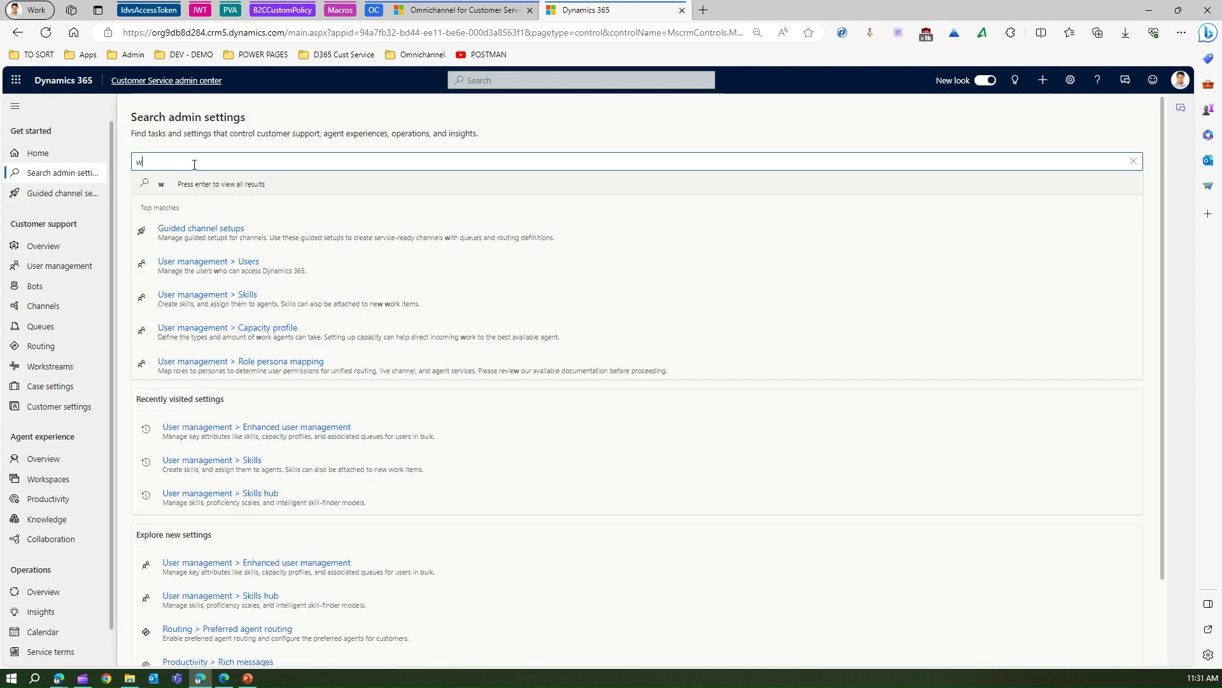
pyautogui.write('orkstream')
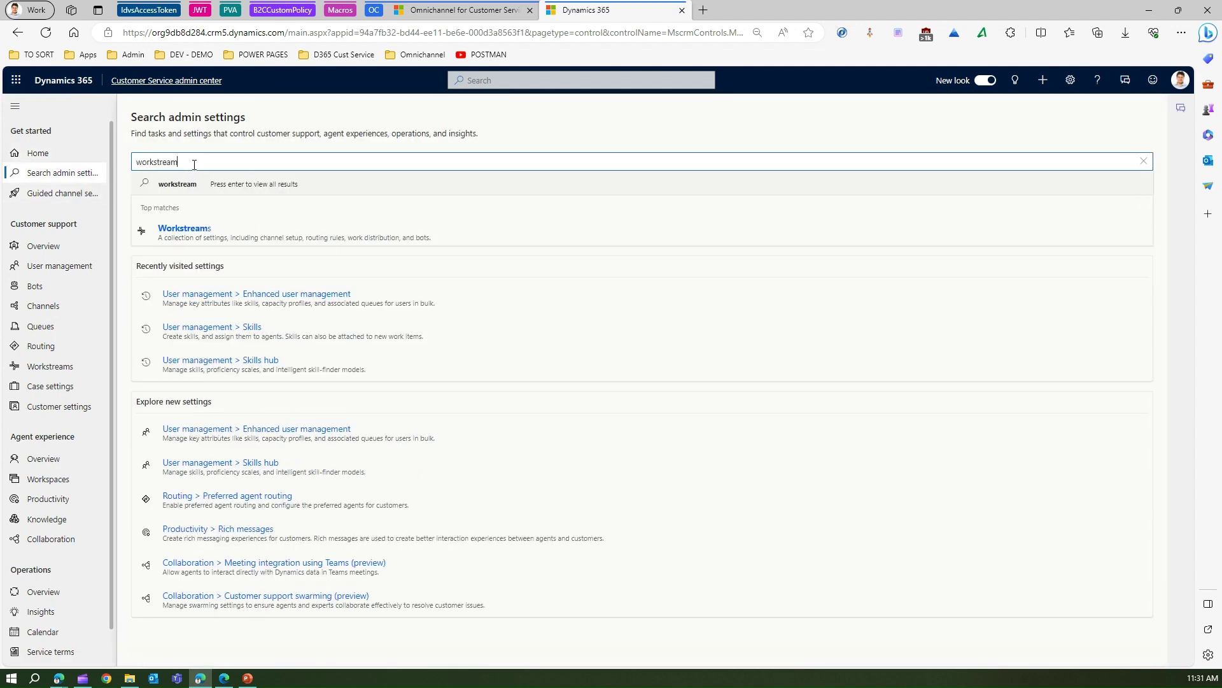
pyautogui.click(197, 231)
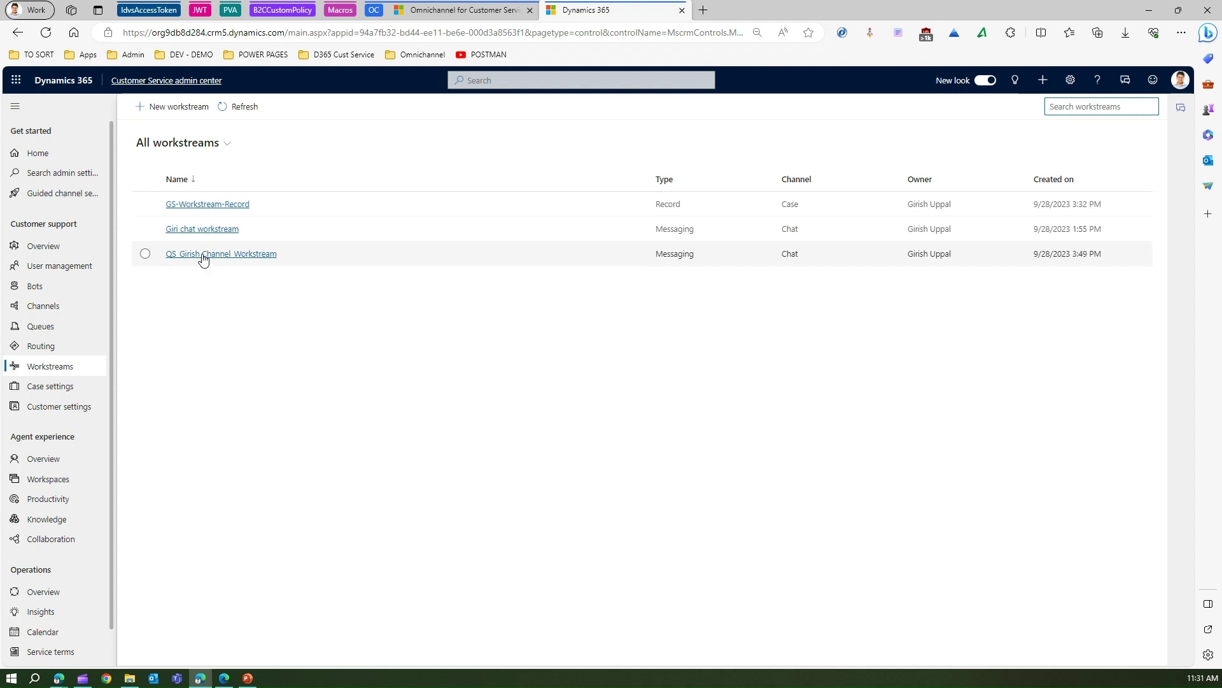
pyautogui.click(146, 205)
pyautogui.click(146, 230)
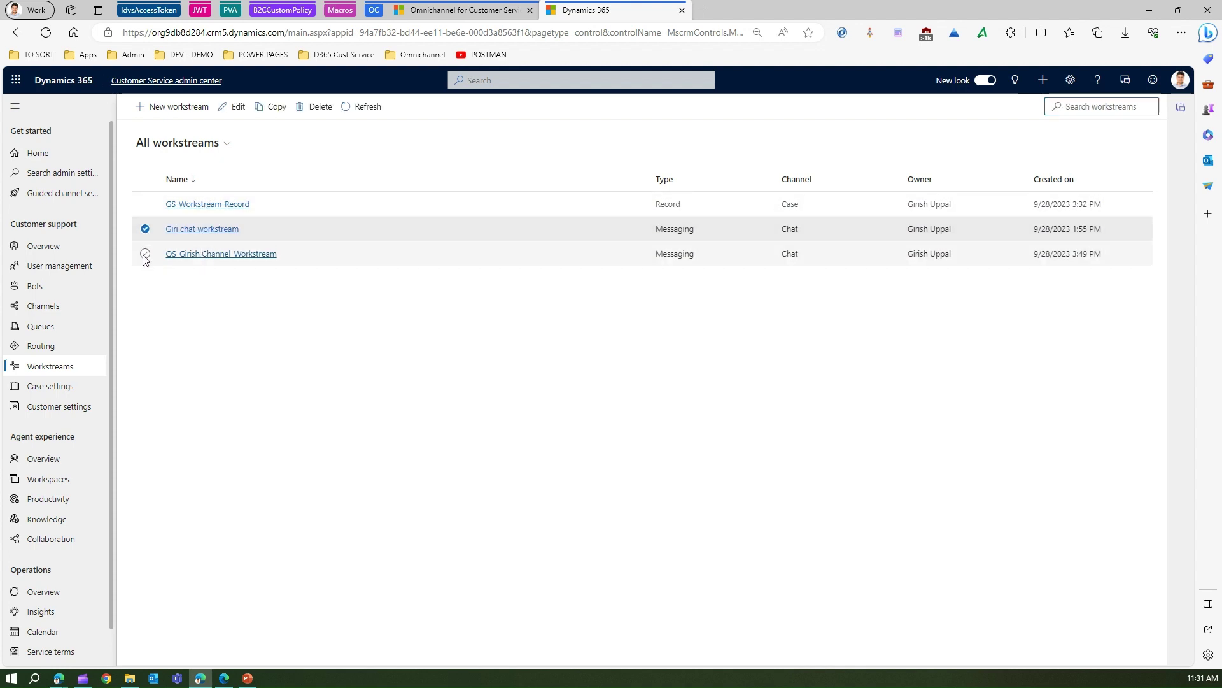
pyautogui.click(145, 254)
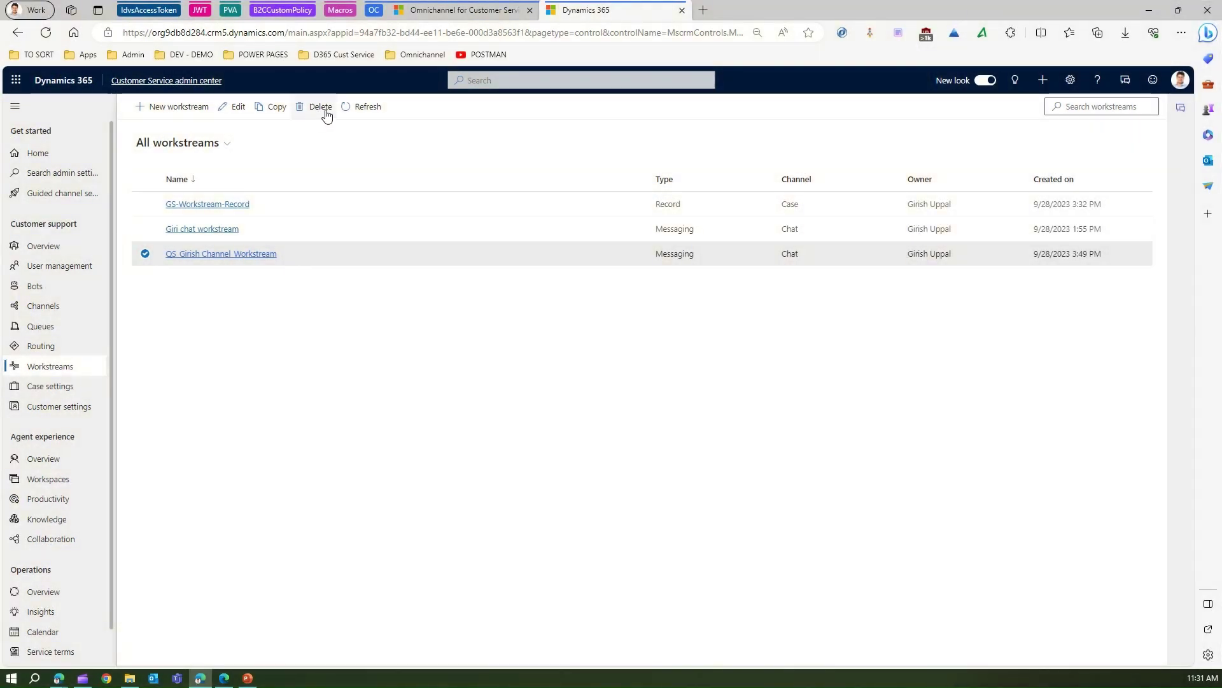
pyautogui.click(145, 255)
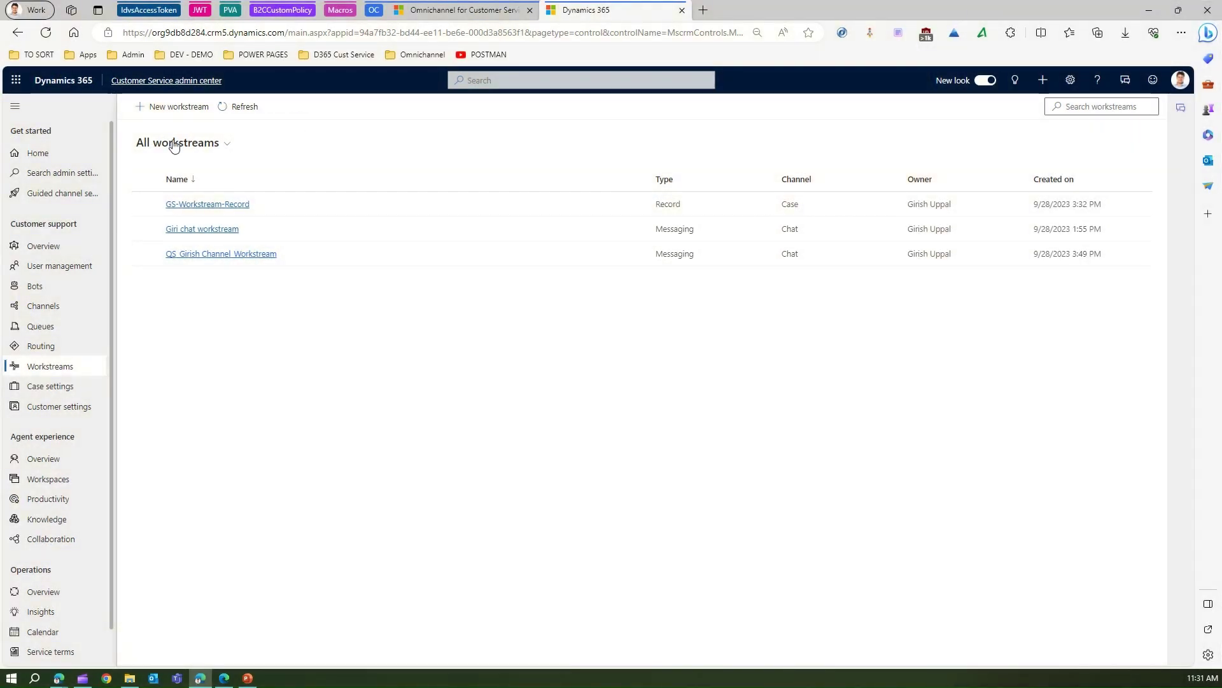
# Start a new workstream named "Oct Power BI Workstream" with the type Messaging.
pyautogui.click(179, 107)
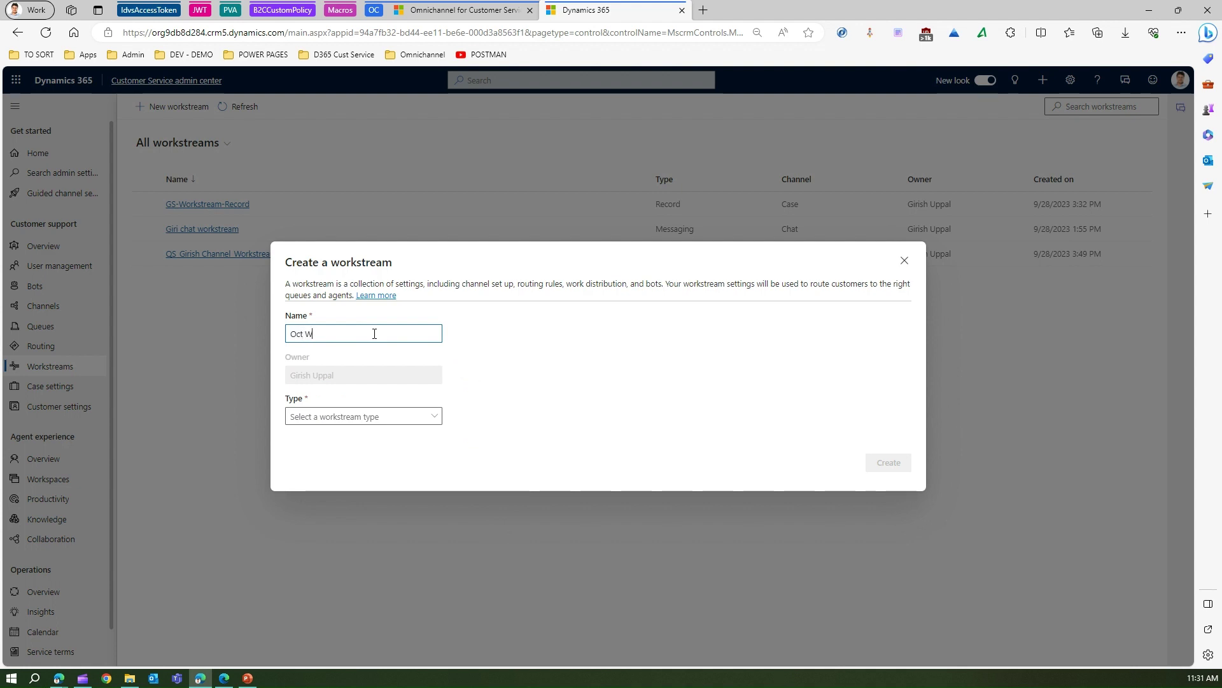
pyautogui.write('Oct Power BI Workstrream')
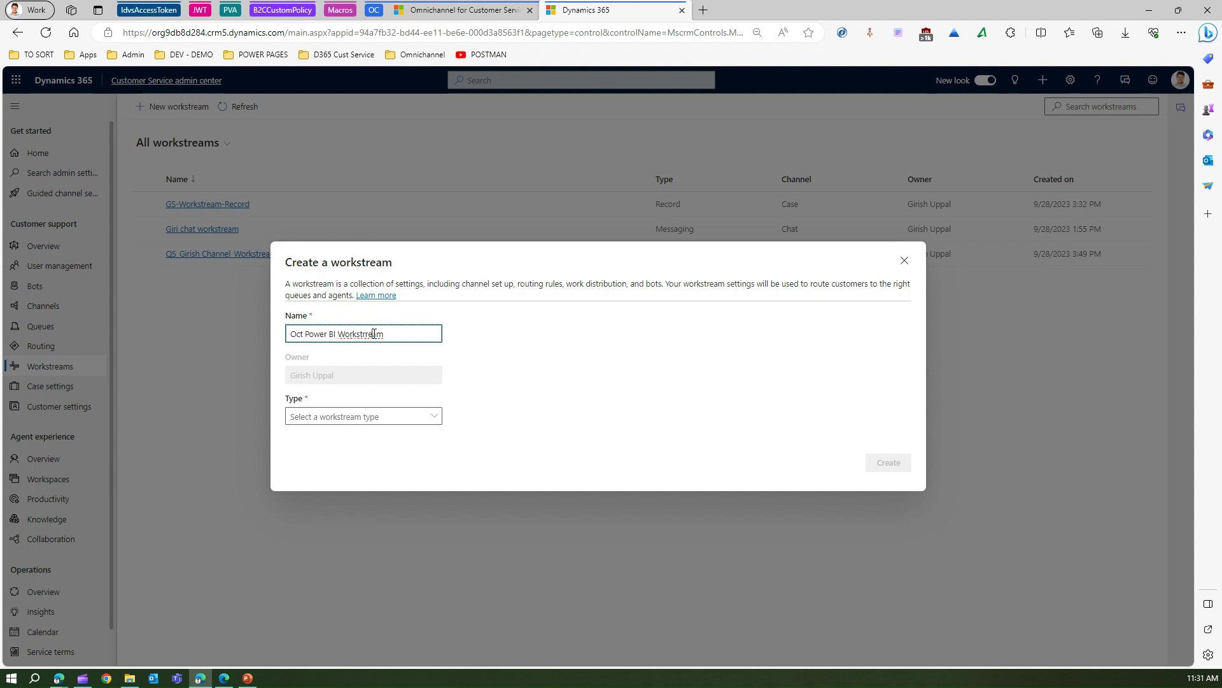
pyautogui.click(374, 334)
pyautogui.press('BackSpace')
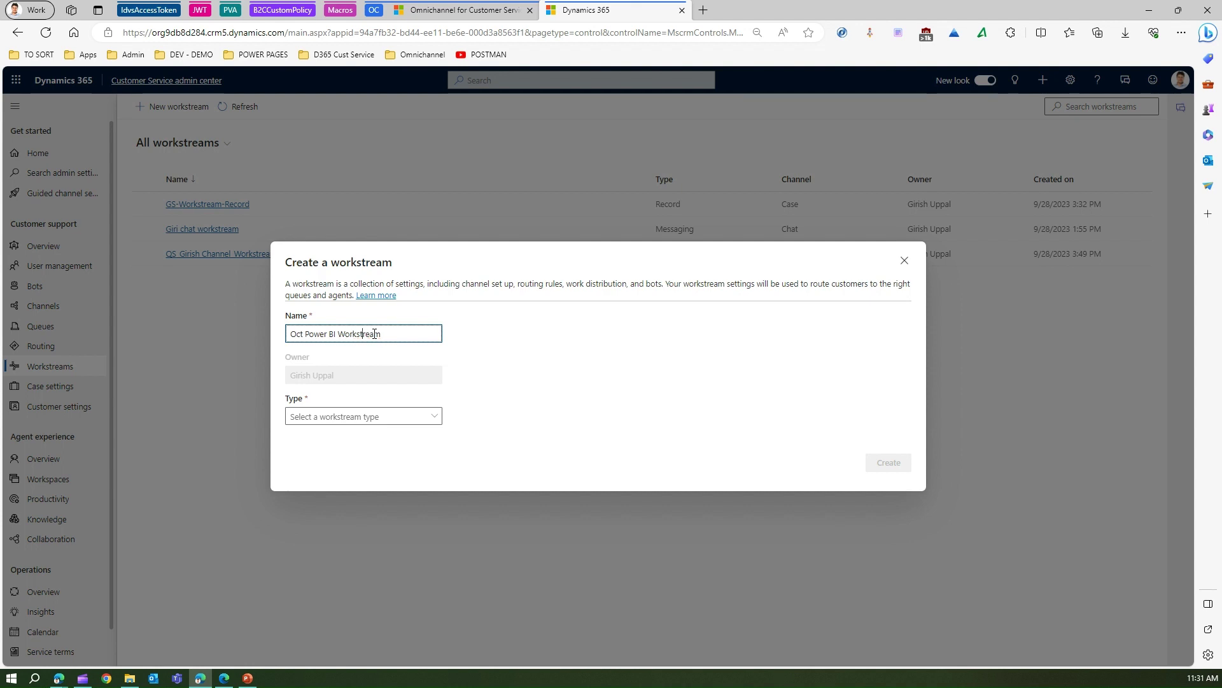
pyautogui.click(338, 422)
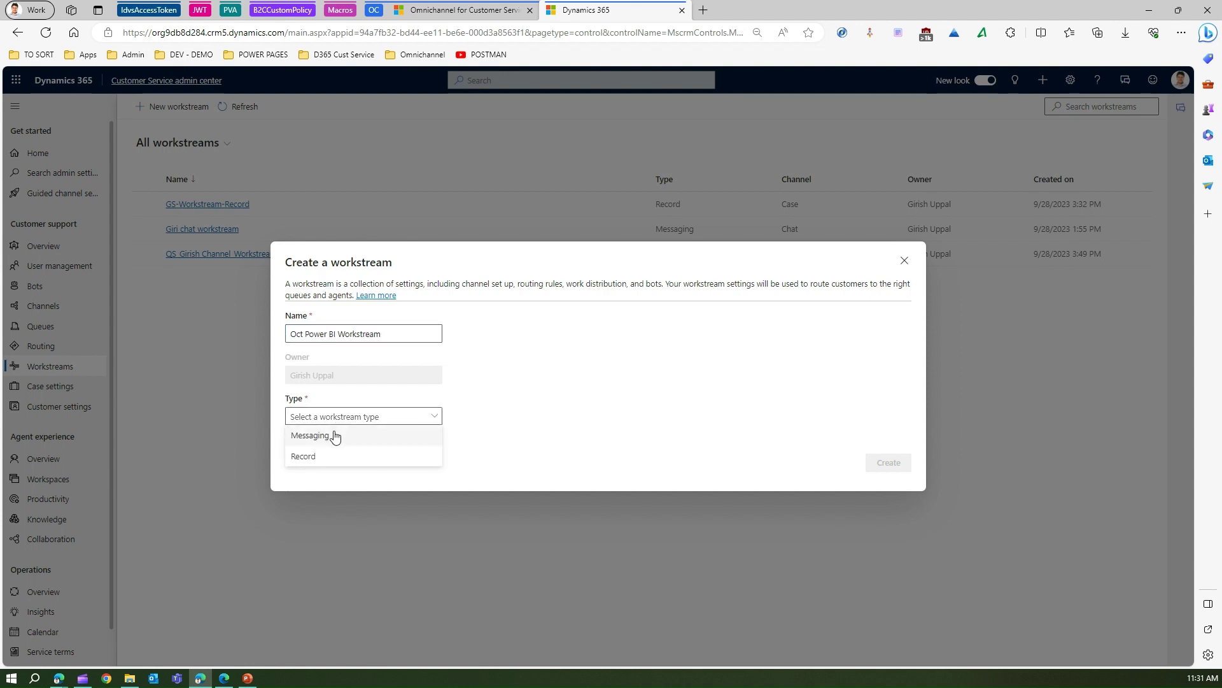
pyautogui.click(335, 436)
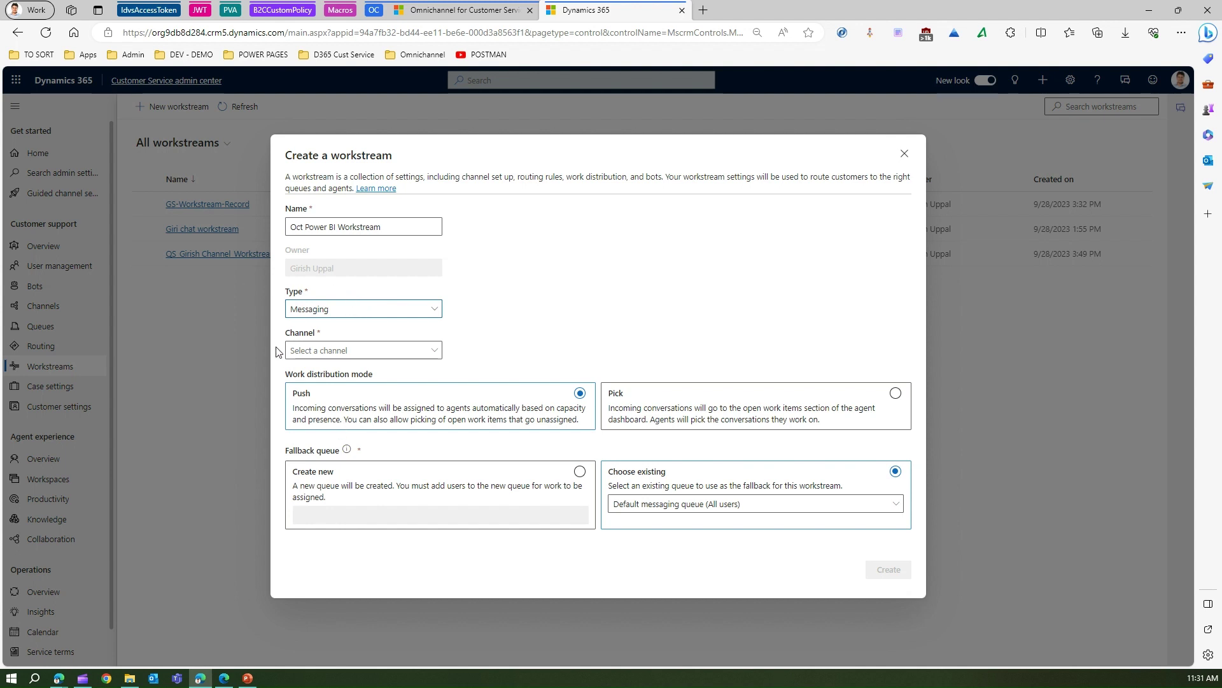
# Set the workstream's channel to Chat with persistent chat disabled and the work distribution mode set to Push.
pyautogui.click(357, 352)
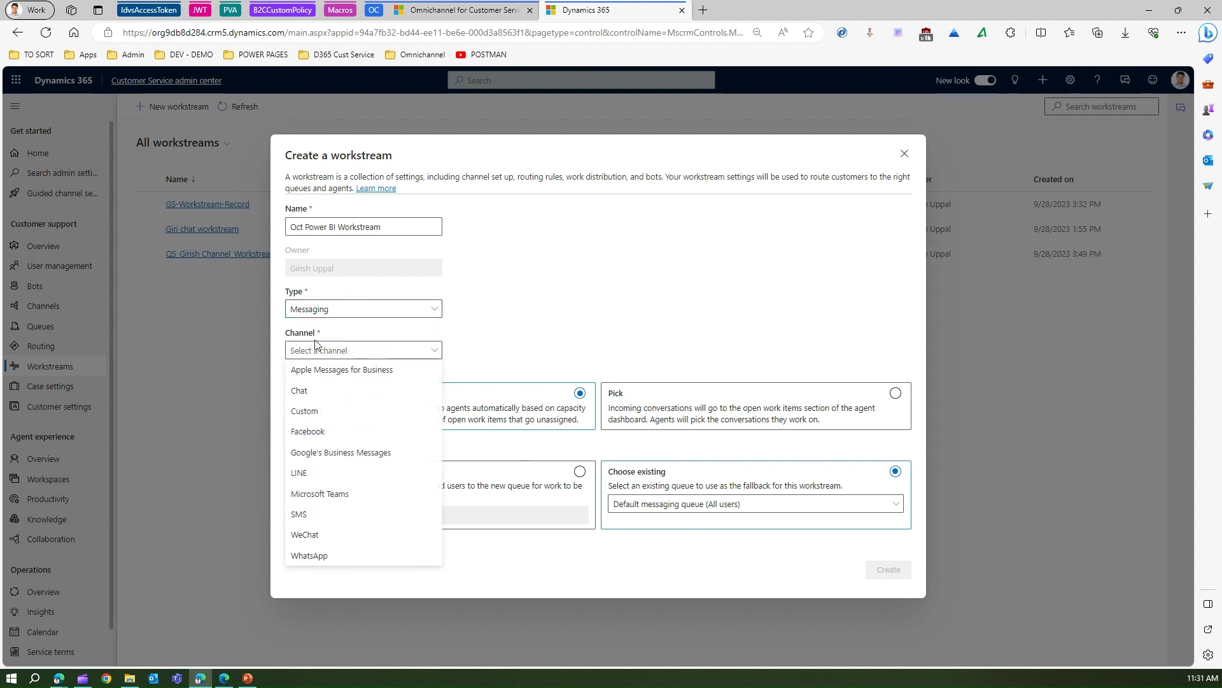
pyautogui.click(304, 391)
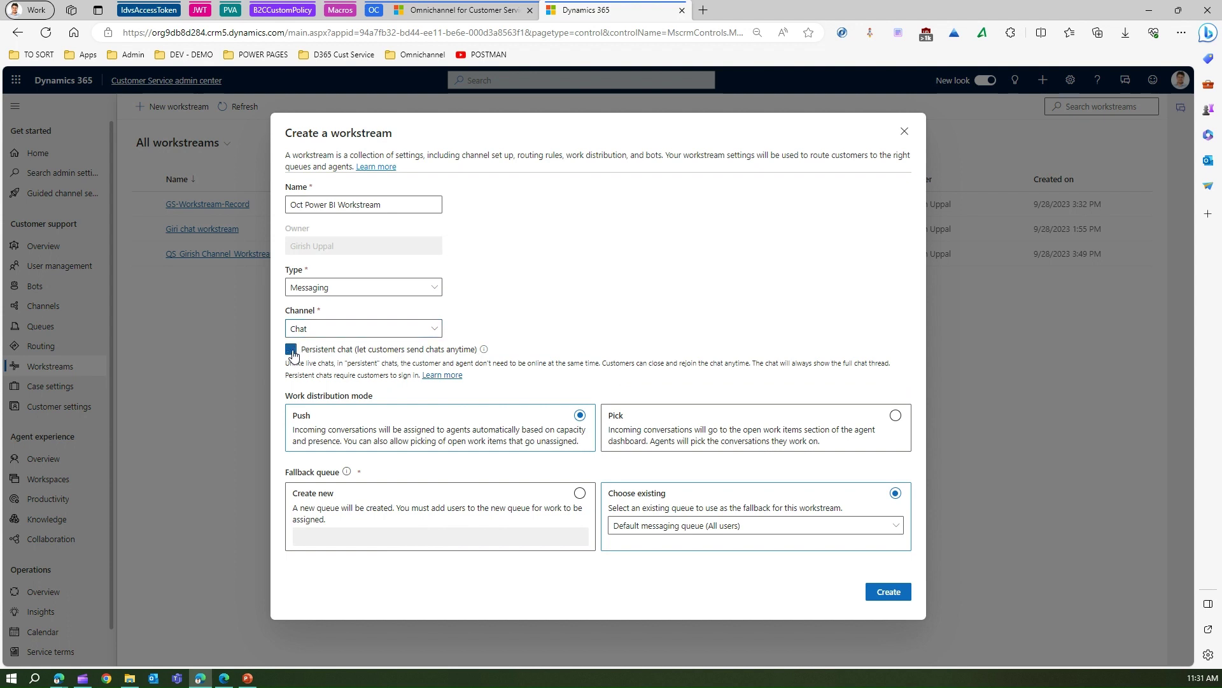
pyautogui.click(291, 349)
pyautogui.click(895, 416)
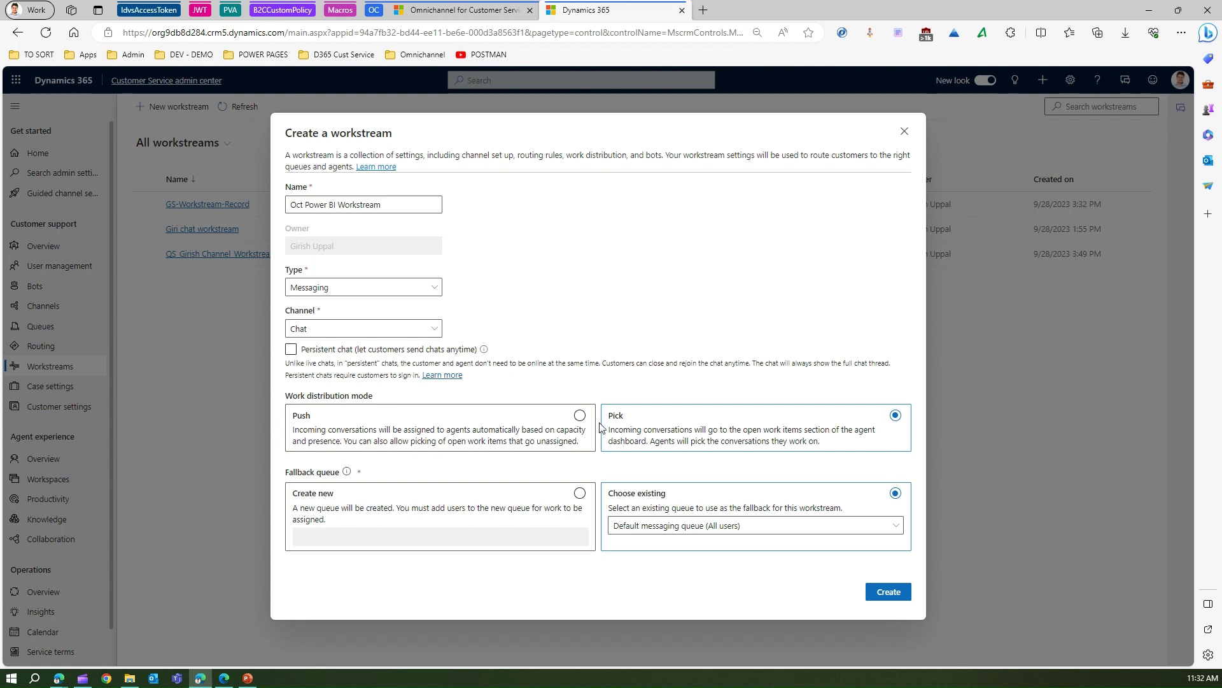
pyautogui.click(582, 417)
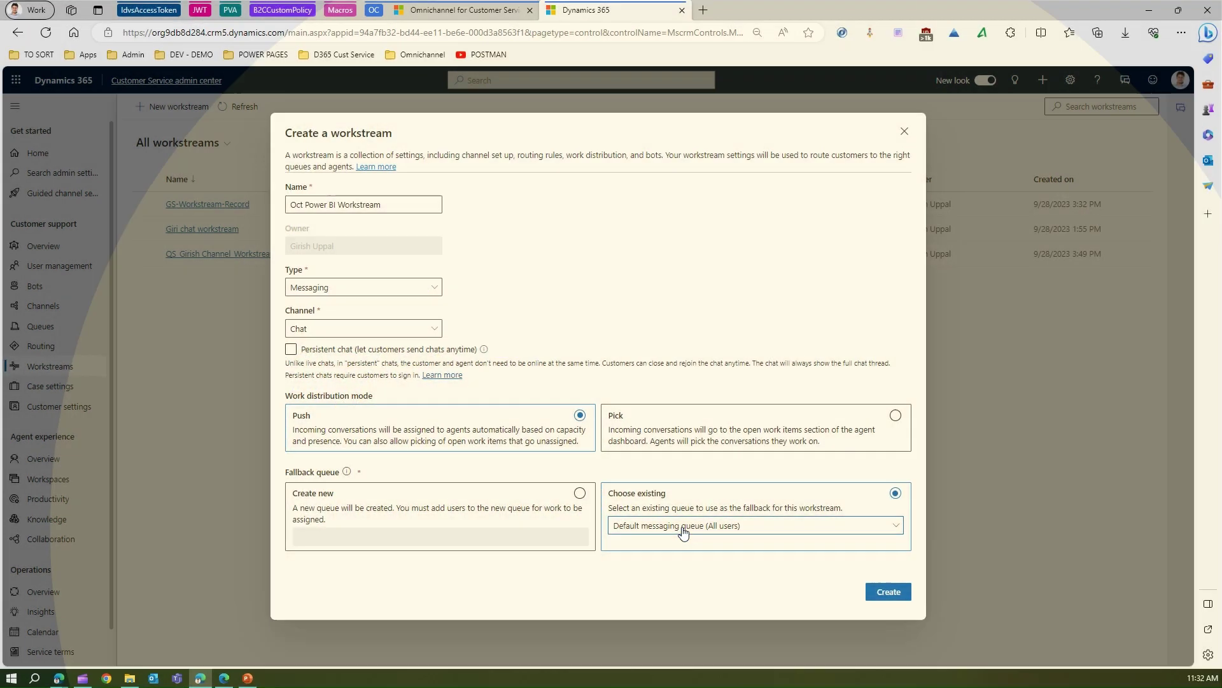
# Choose the existing chat queue with 4 users as the fallback queue and create the workstream.
pyautogui.click(683, 535)
pyautogui.click(683, 533)
pyautogui.click(683, 532)
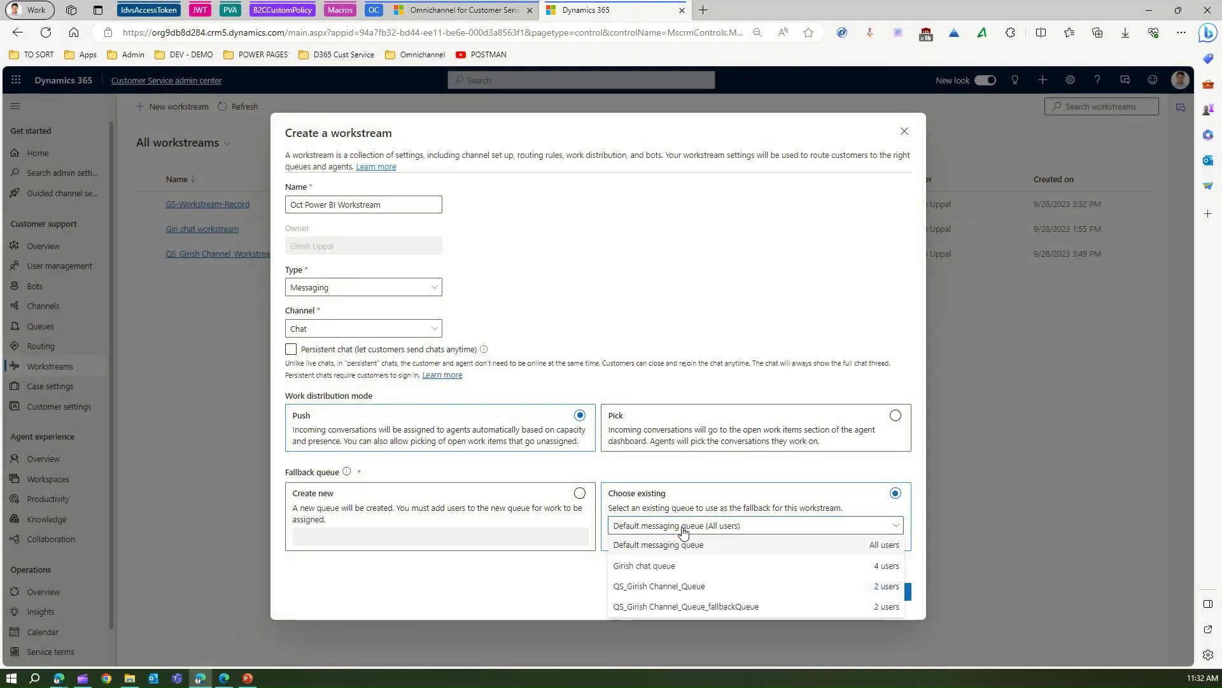
pyautogui.click(662, 567)
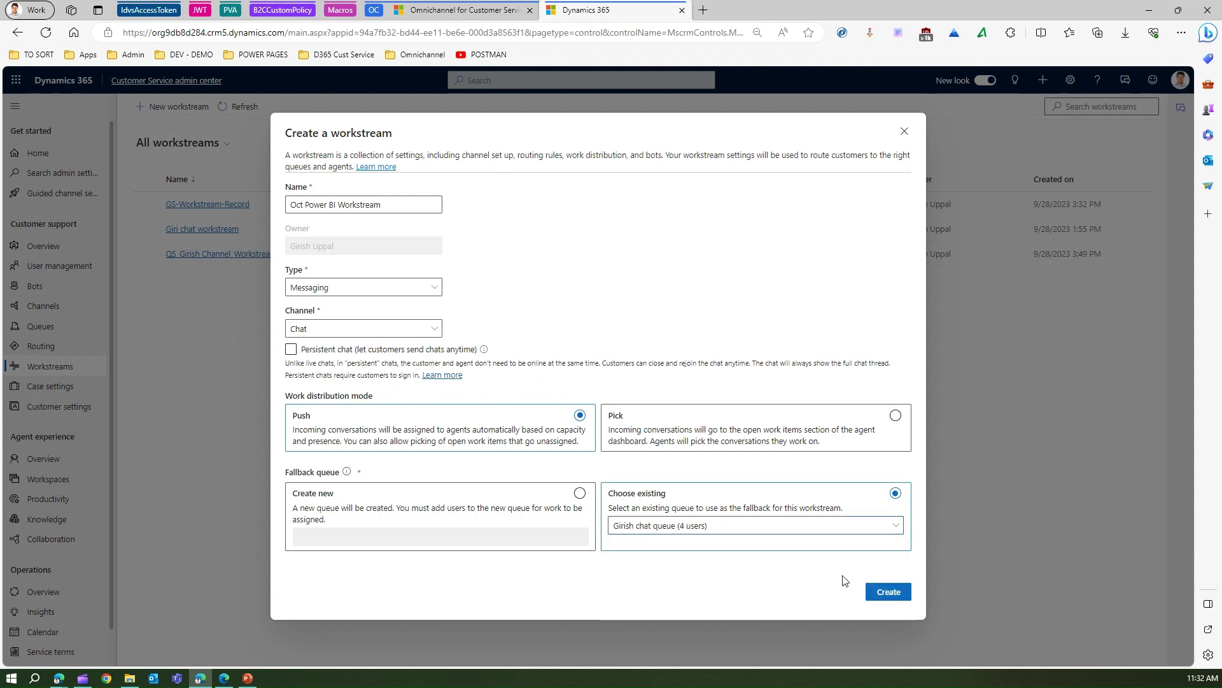
pyautogui.click(889, 593)
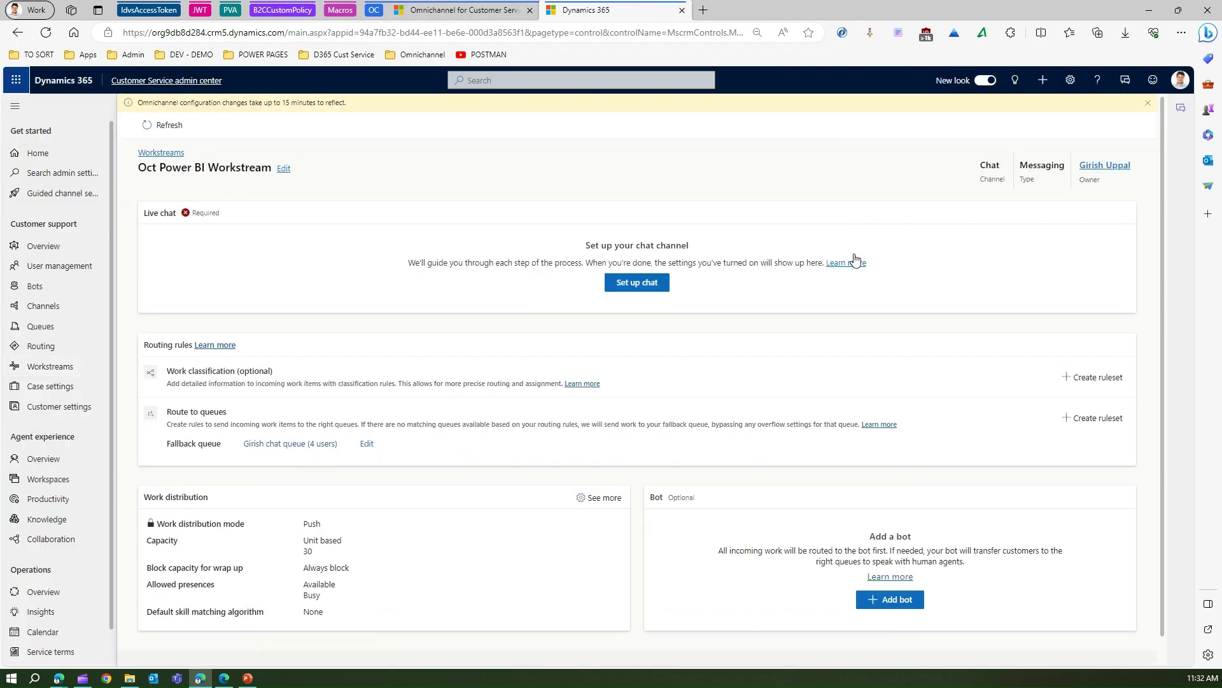
# Examine the live chat setup stages and the workstream's name and channel settings without saving anything.
pyautogui.click(638, 283)
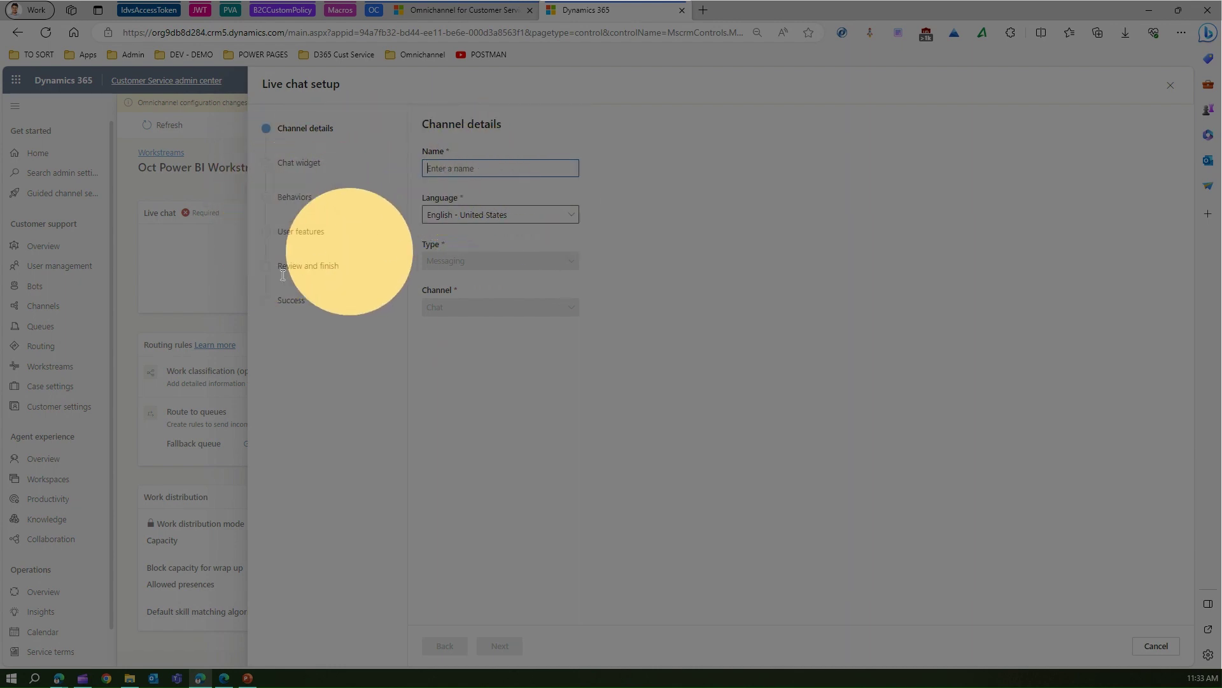
pyautogui.click(1156, 646)
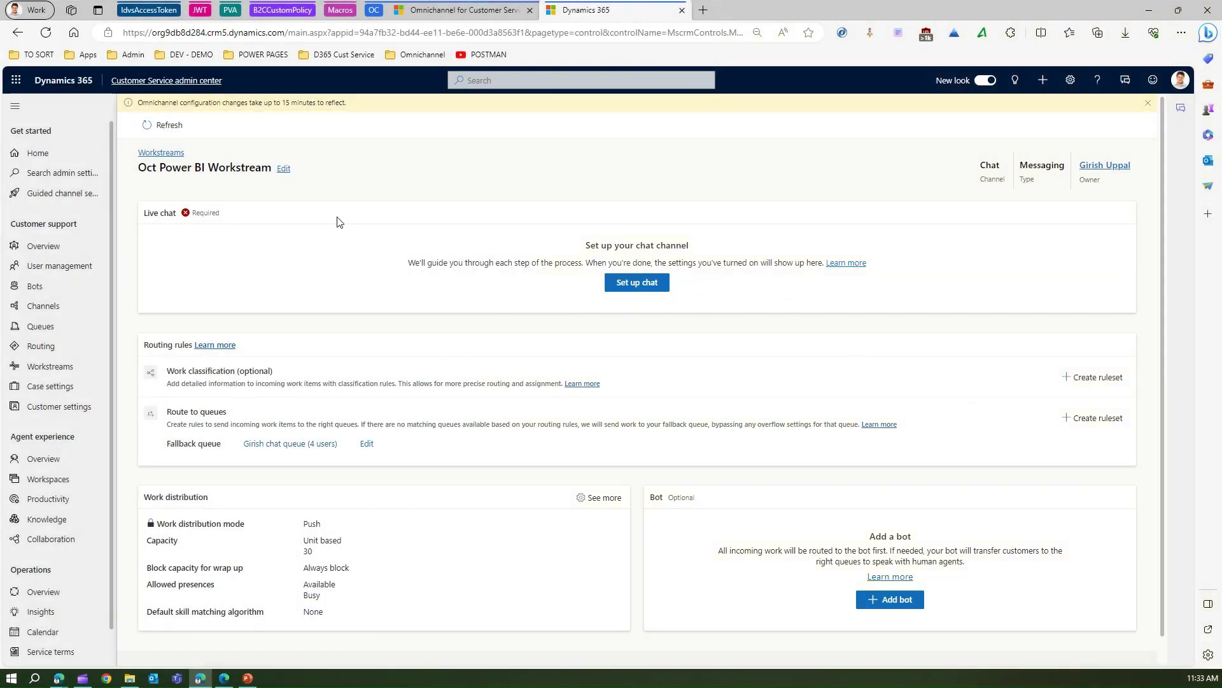
pyautogui.click(283, 169)
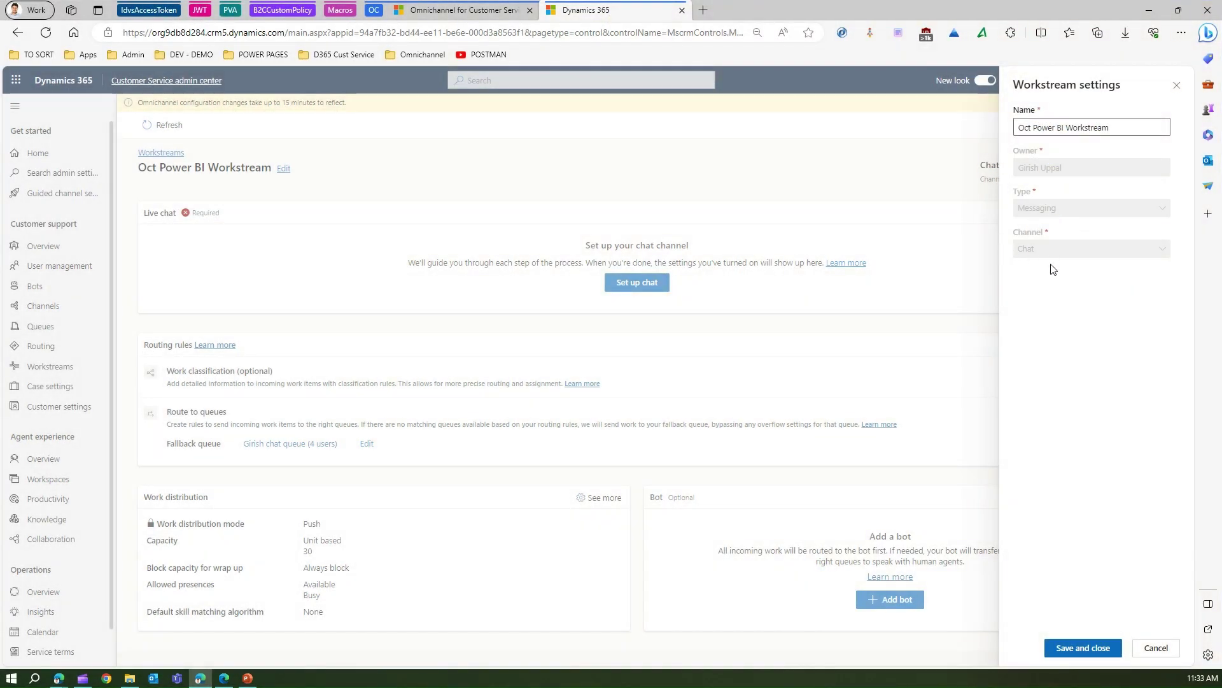
pyautogui.click(1156, 648)
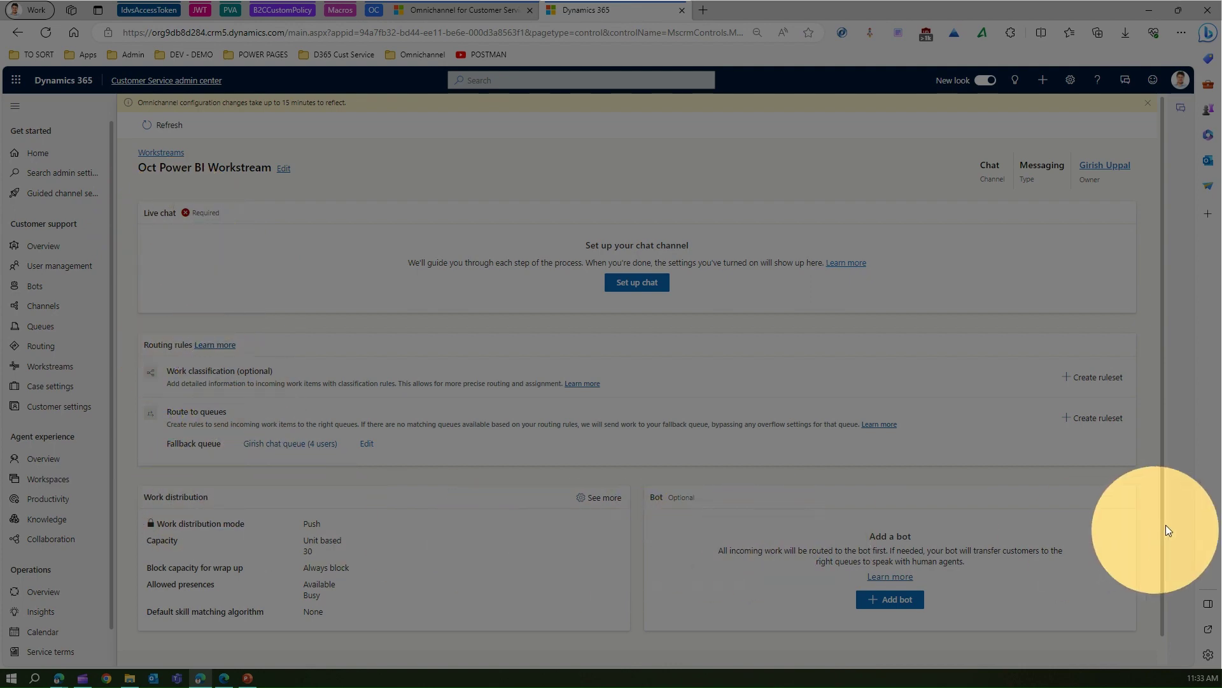
# Review the workstream's advanced settings and its work classification ruleset page, and return to the workstream.
pyautogui.scroll(-1, 1159, 531)
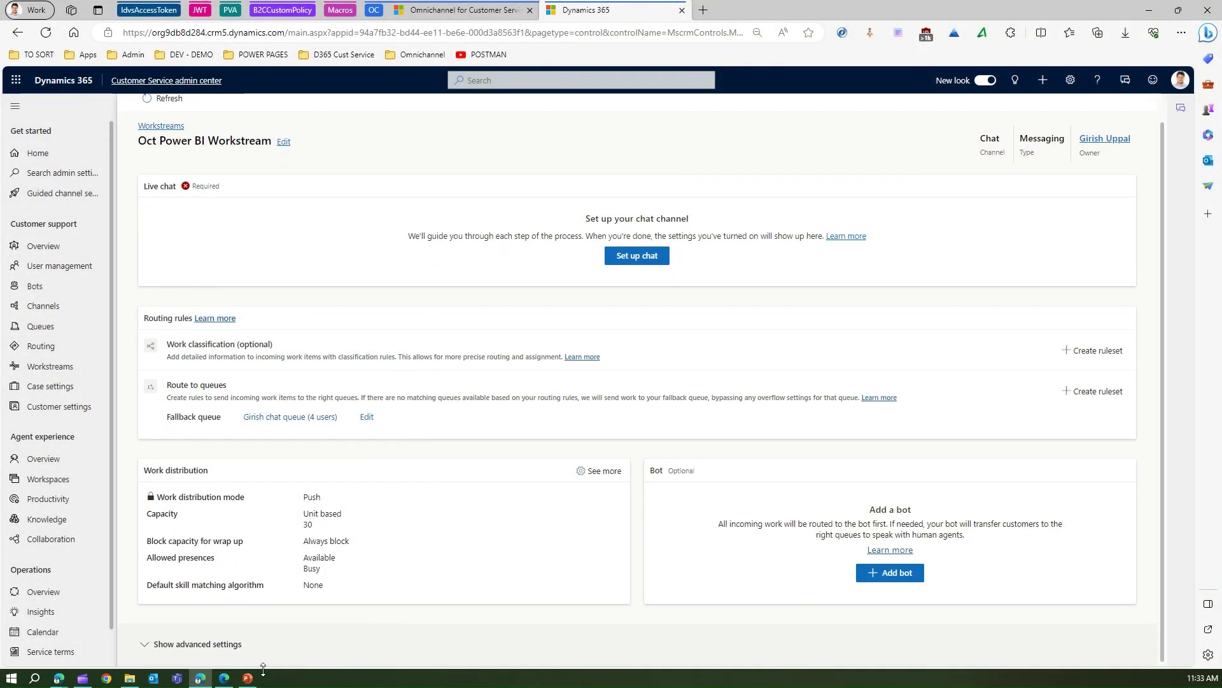
pyautogui.click(189, 644)
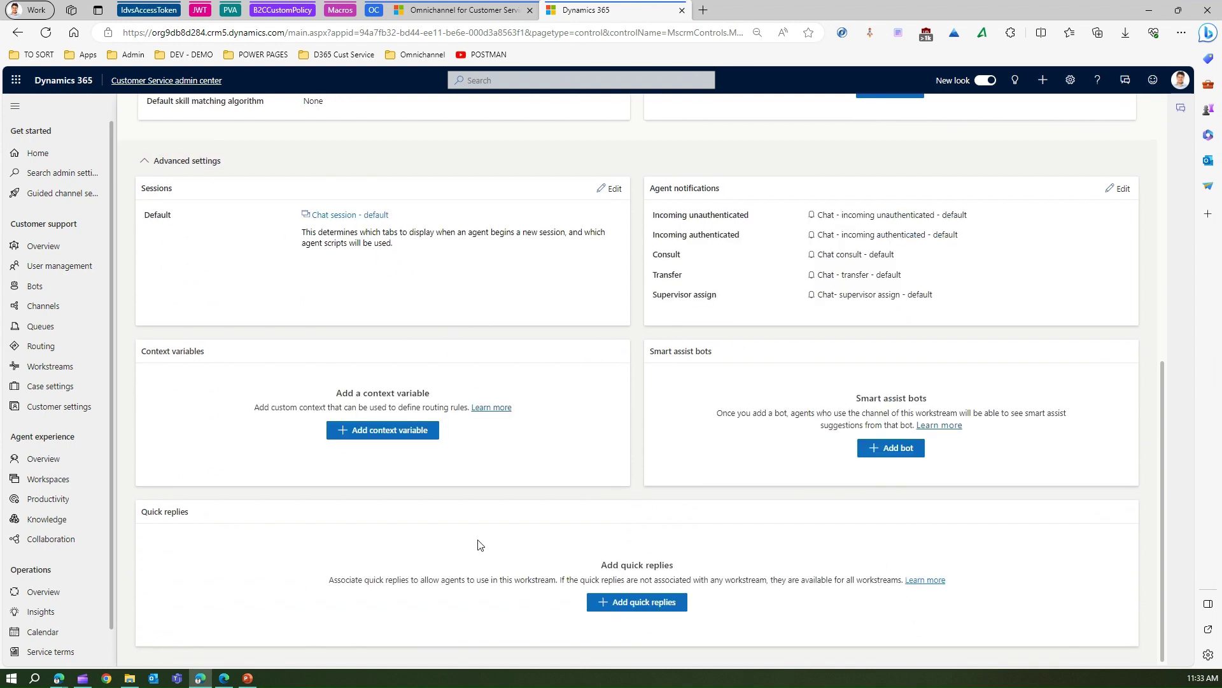
pyautogui.scroll(8, 428, 520)
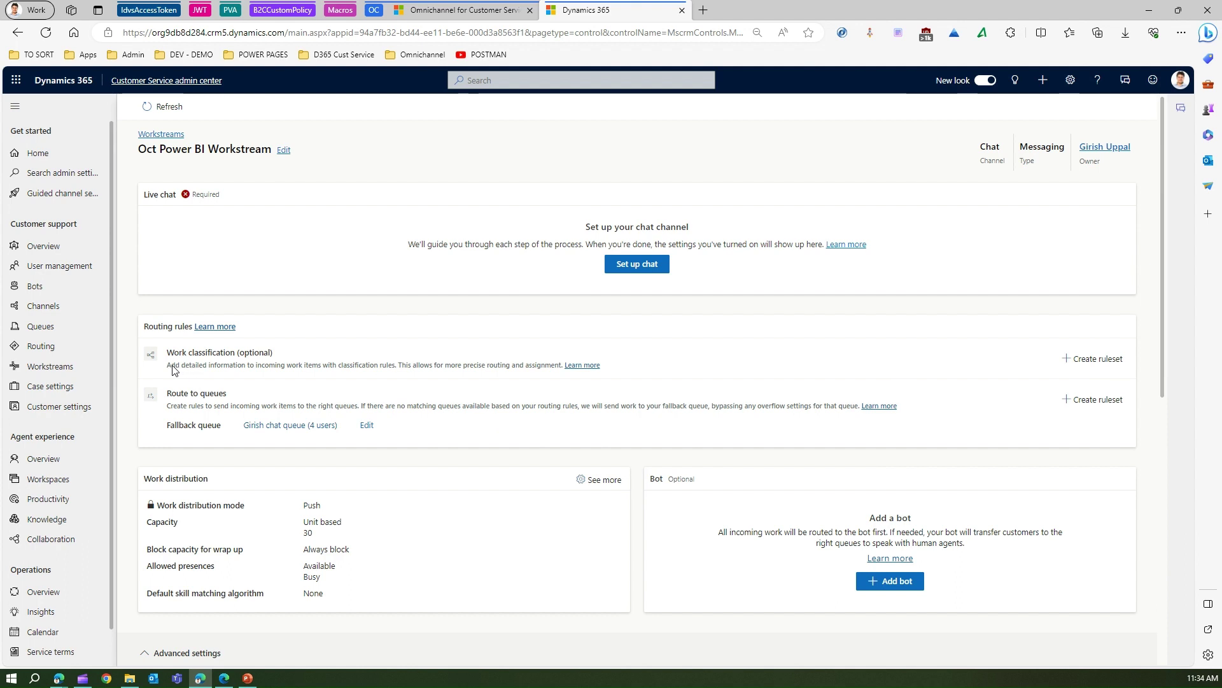
pyautogui.moveTo(171, 369); pyautogui.dragTo(413, 374)
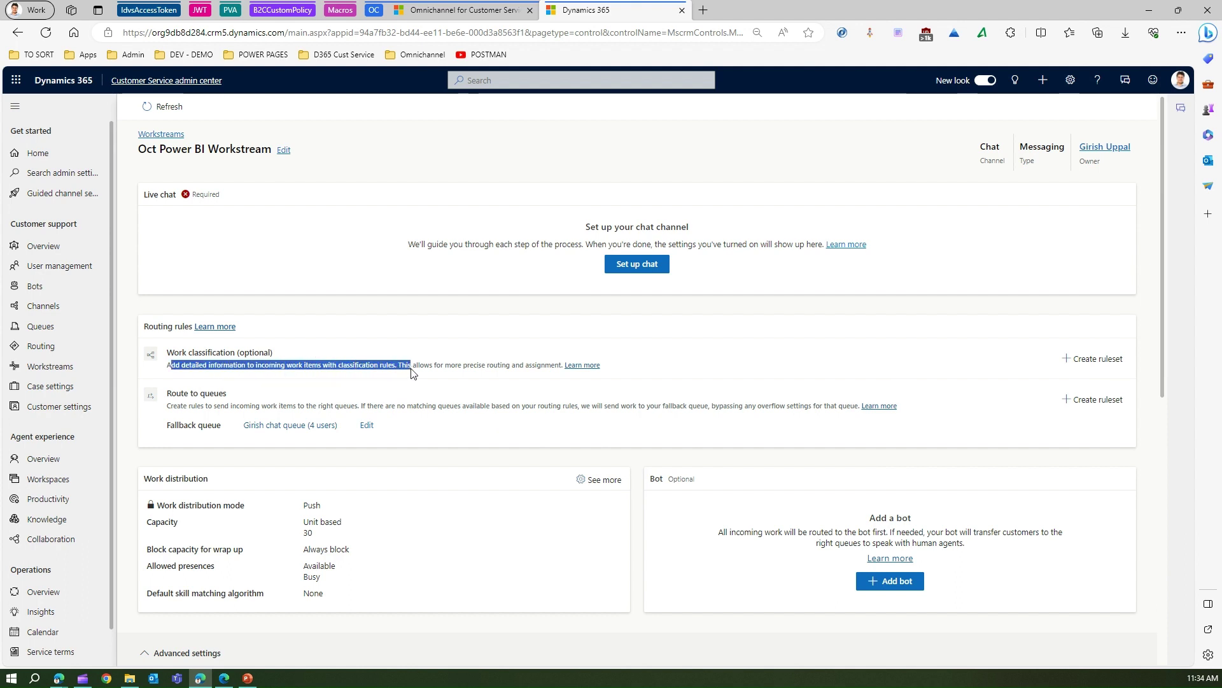
pyautogui.click(1086, 357)
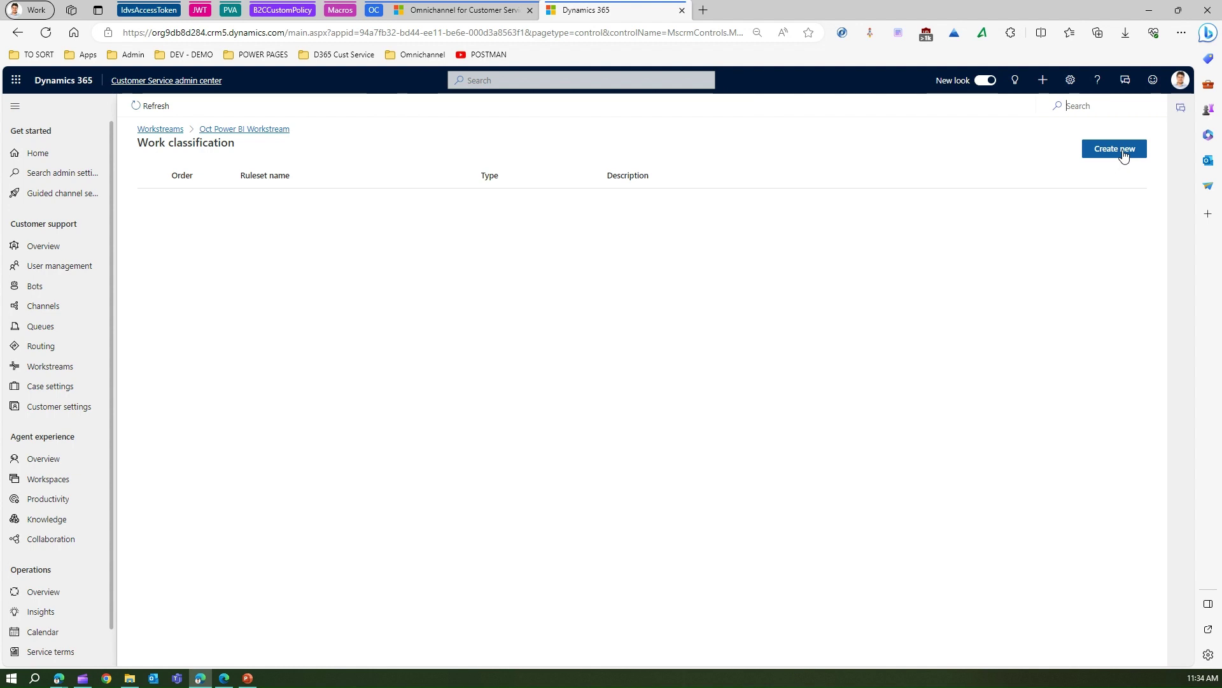
pyautogui.click(261, 135)
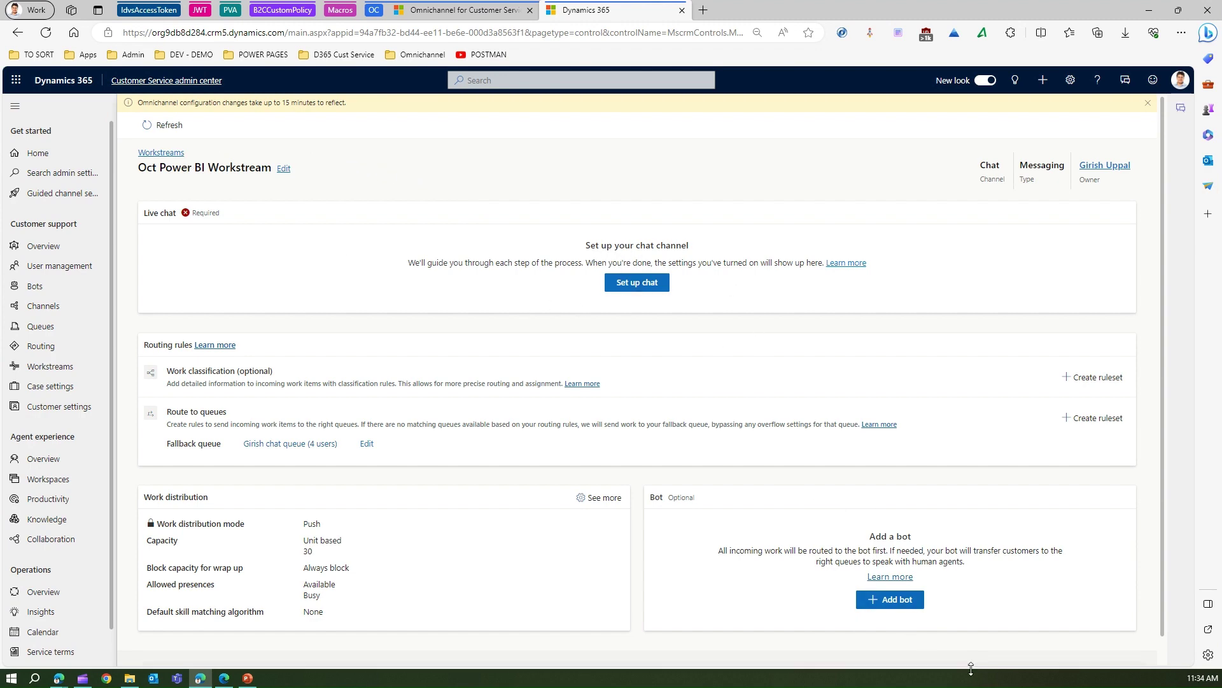
# Add QLD-Bot to the Oct Power BI Workstream and connect it.
pyautogui.click(897, 600)
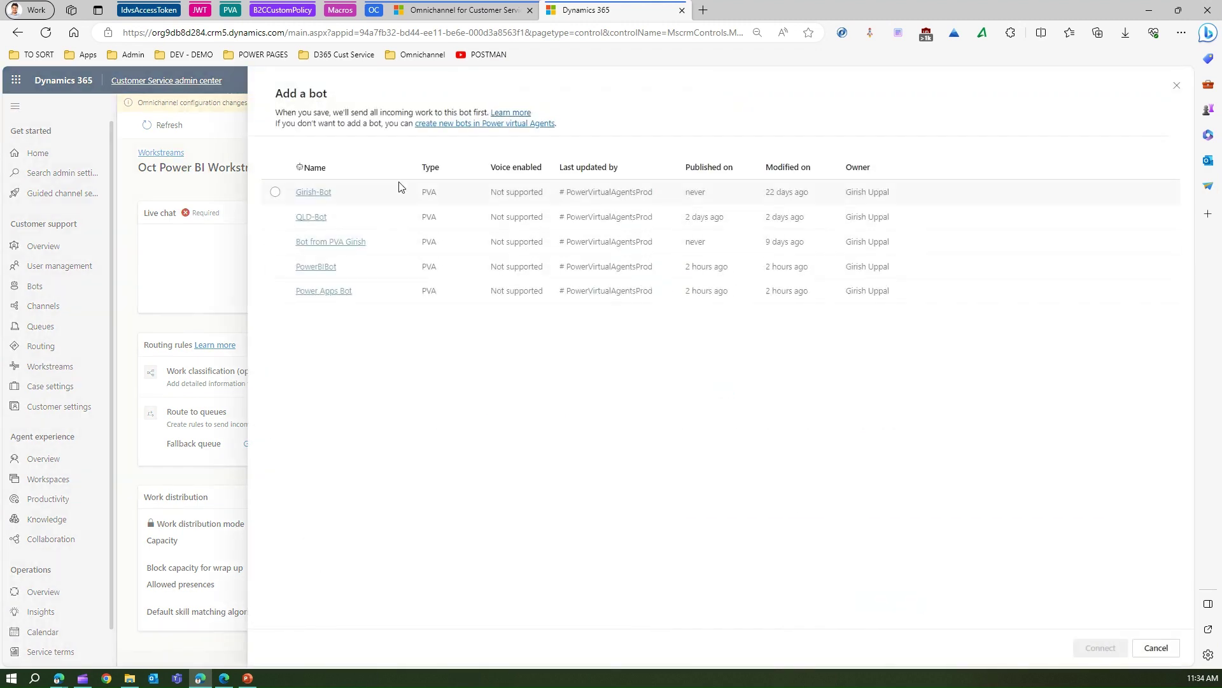
pyautogui.click(275, 217)
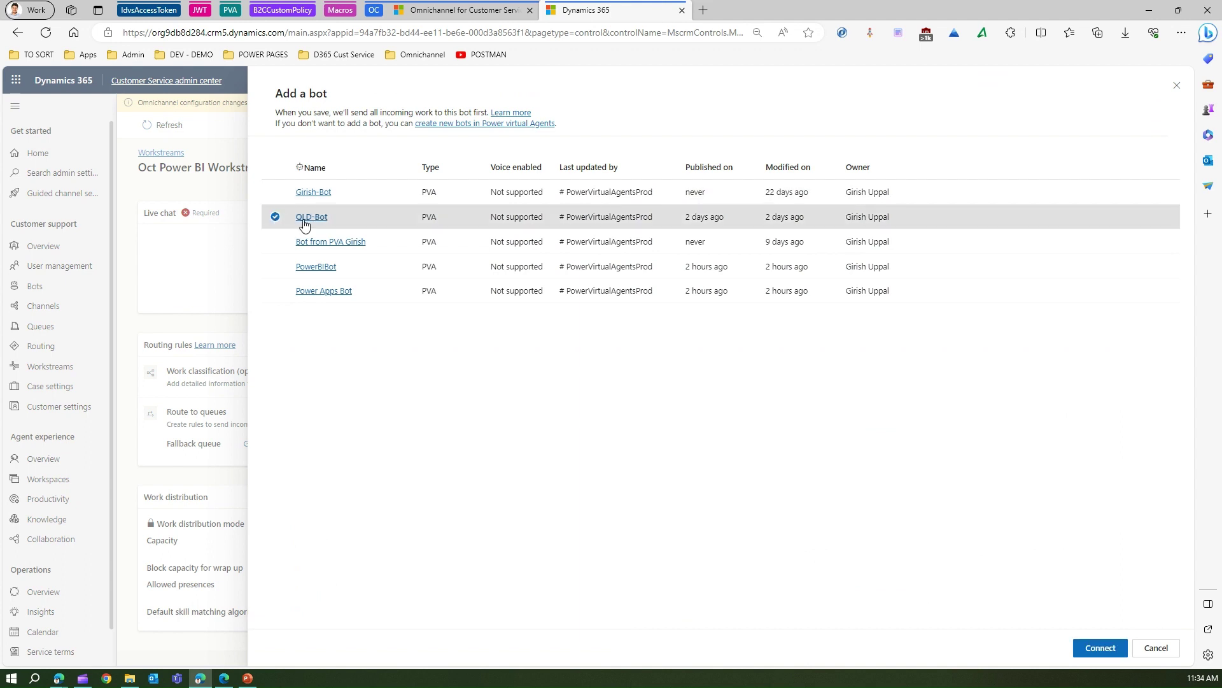
pyautogui.click(1107, 648)
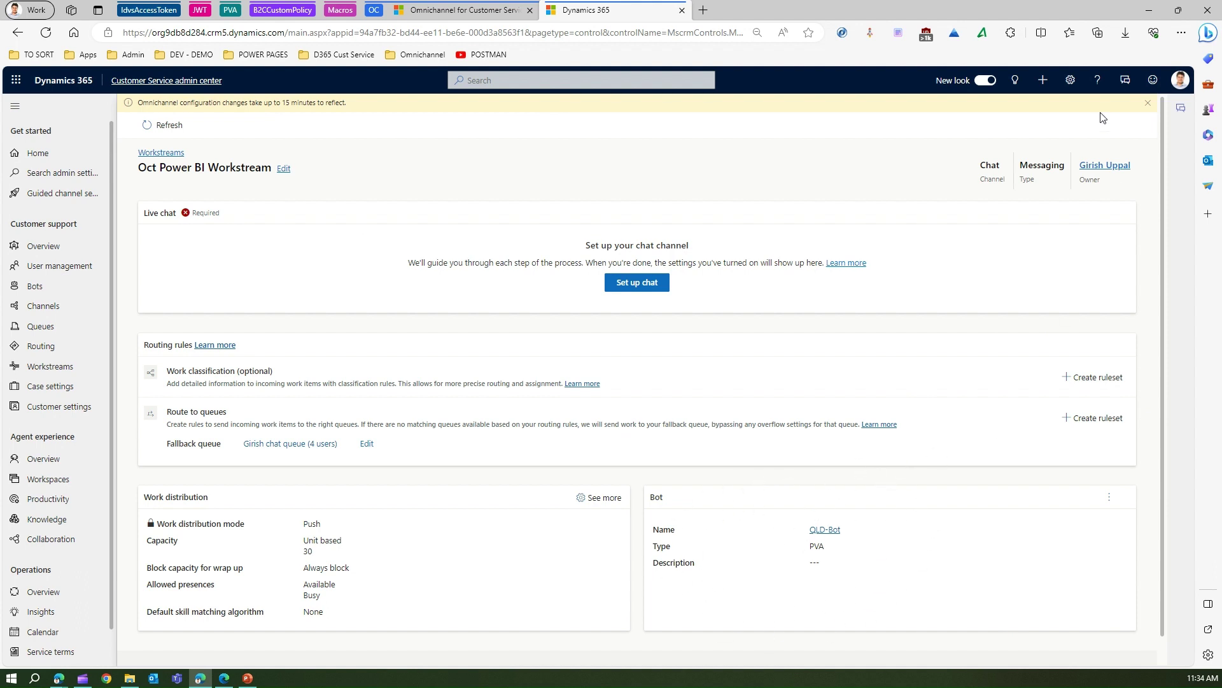
pyautogui.scroll(-1, 1162, 162)
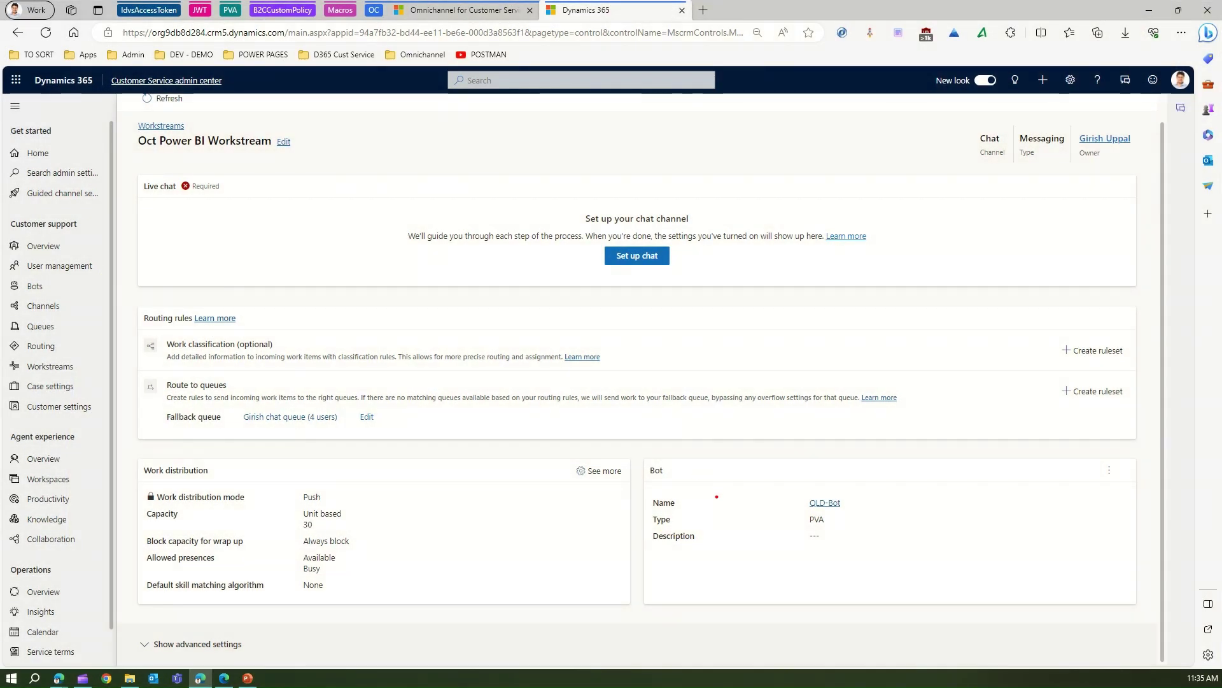
pyautogui.moveTo(717, 496)
pyautogui.mouseDown()
pyautogui.moveTo(731, 527)
pyautogui.moveTo(777, 529)
pyautogui.mouseUp()
pyautogui.moveTo(865, 512)
pyautogui.mouseDown()
pyautogui.moveTo(907, 462)
pyautogui.moveTo(713, 286)
pyautogui.moveTo(726, 270)
pyautogui.moveTo(752, 279)
pyautogui.mouseUp()
pyautogui.moveTo(702, 233); pyautogui.dragTo(755, 259)
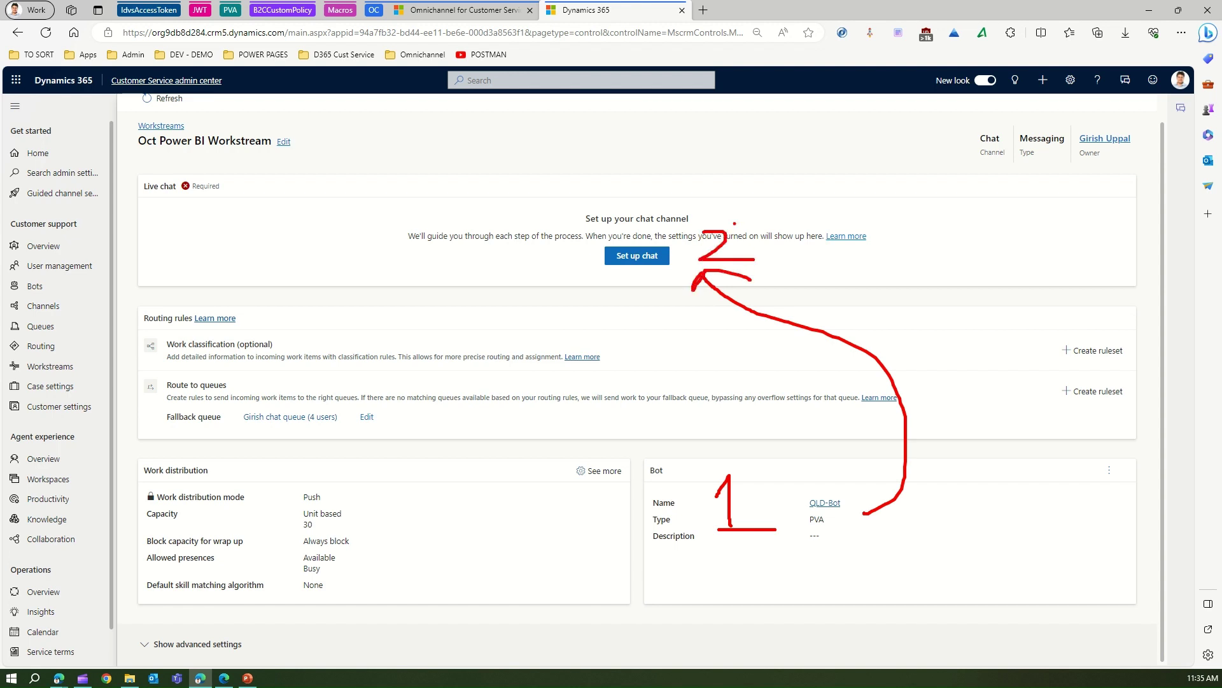
# Expand the workstream's advanced settings and examine the available default session templates without changing the selection.
pyautogui.press('Escape')
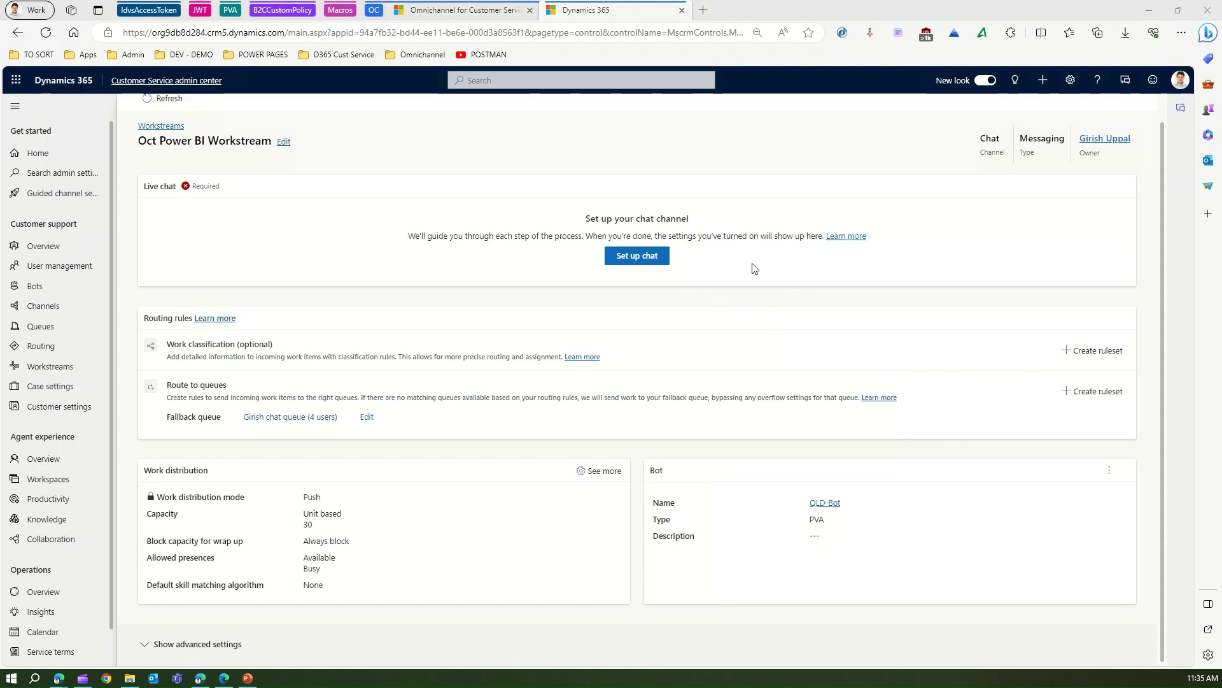
pyautogui.click(148, 646)
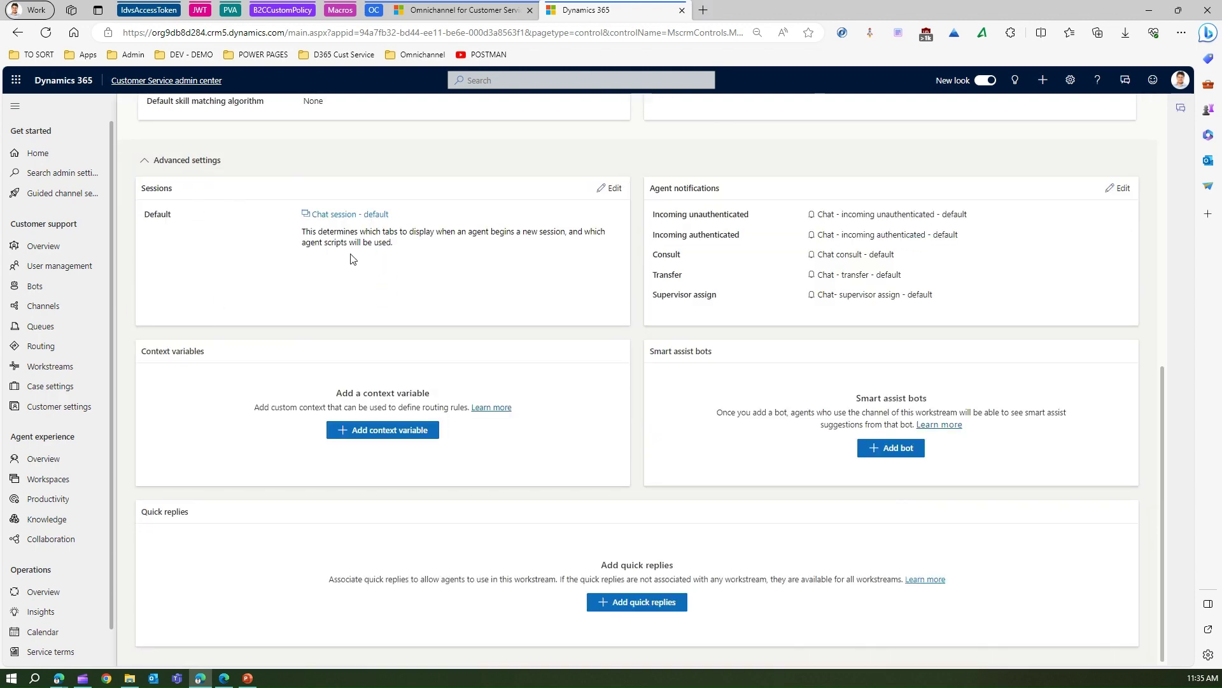
pyautogui.hotkey('ctrl', '2')
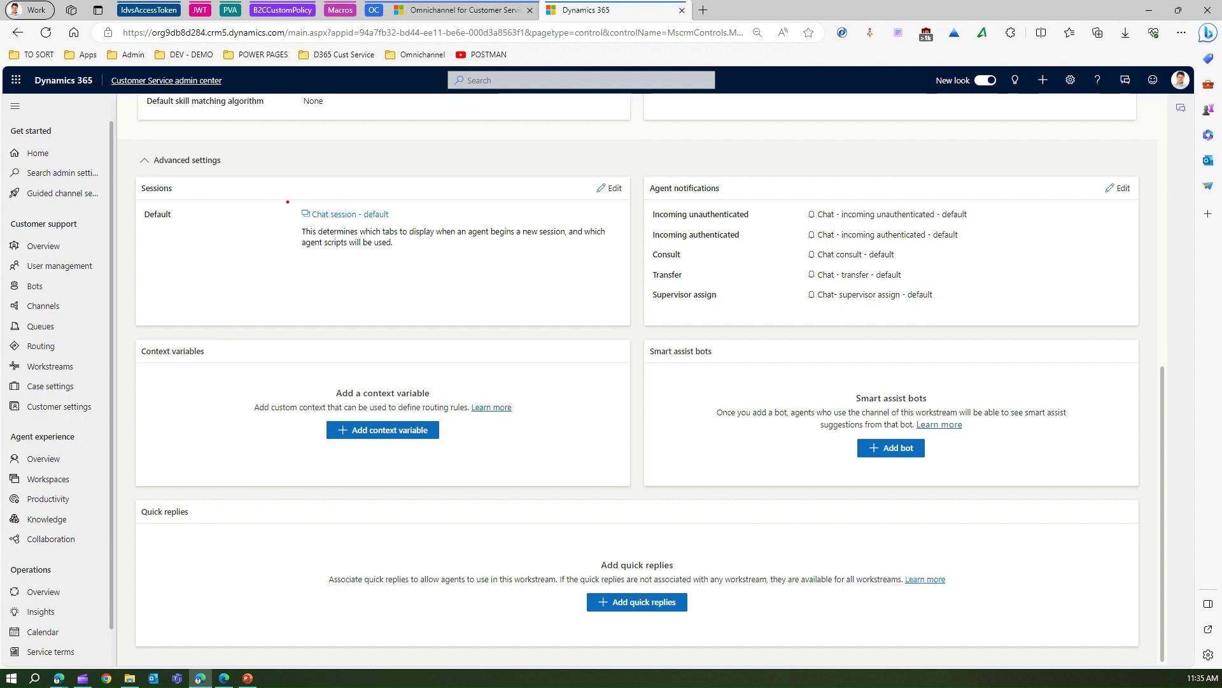
pyautogui.moveTo(288, 202)
pyautogui.mouseDown()
pyautogui.moveTo(332, 226)
pyautogui.moveTo(431, 227)
pyautogui.mouseUp()
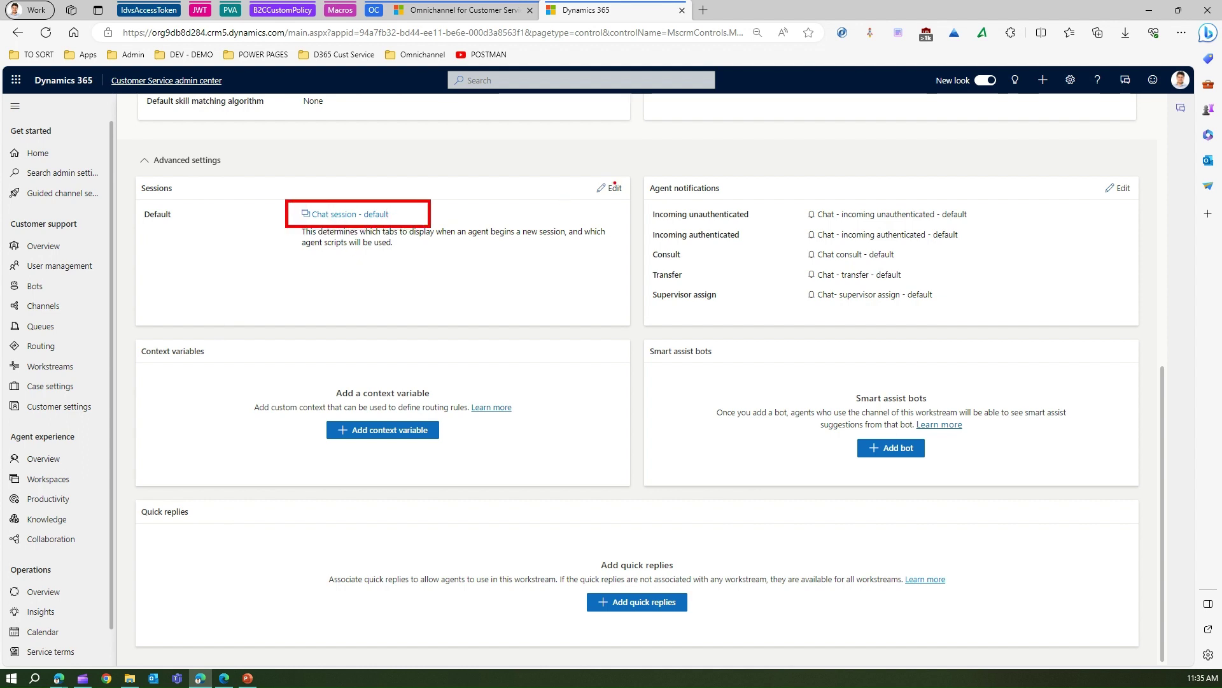
pyautogui.press('Escape')
pyautogui.click(615, 189)
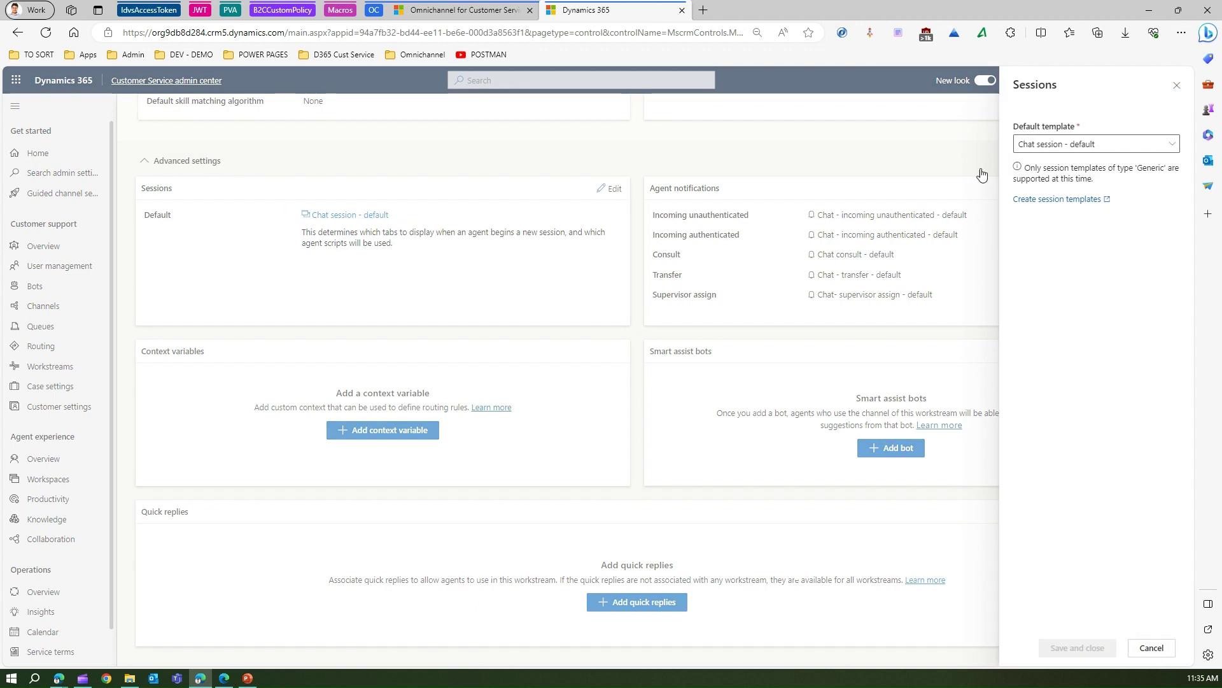
pyautogui.click(1101, 144)
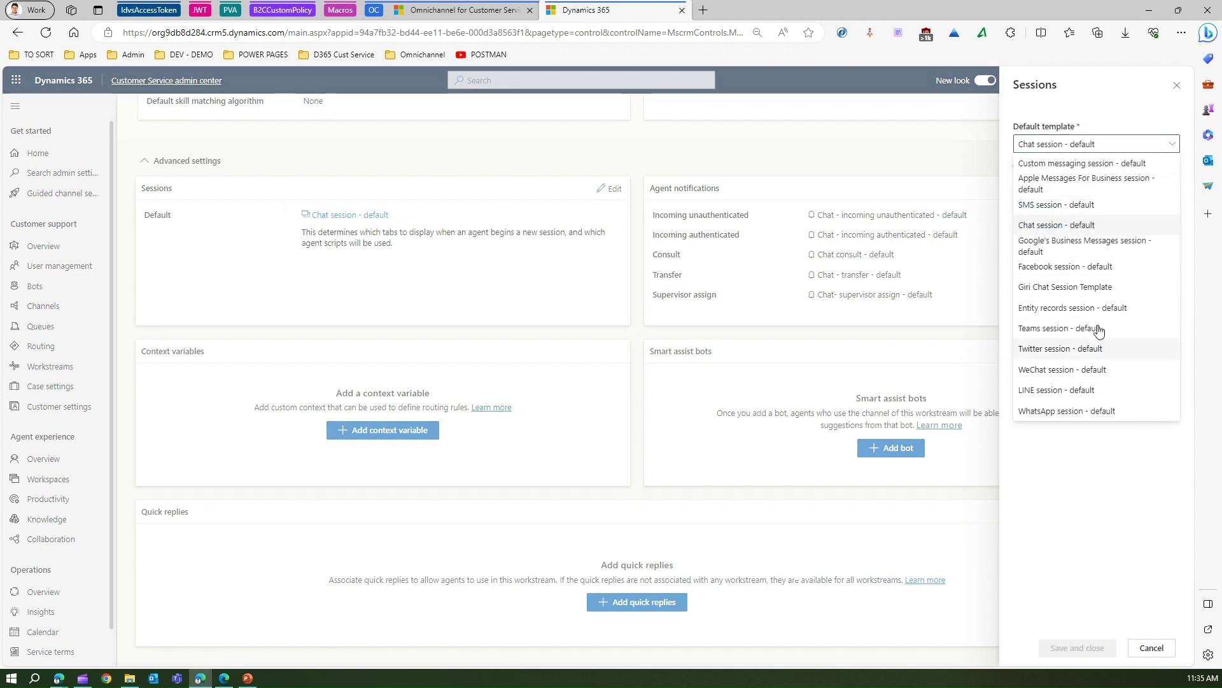
pyautogui.click(1124, 477)
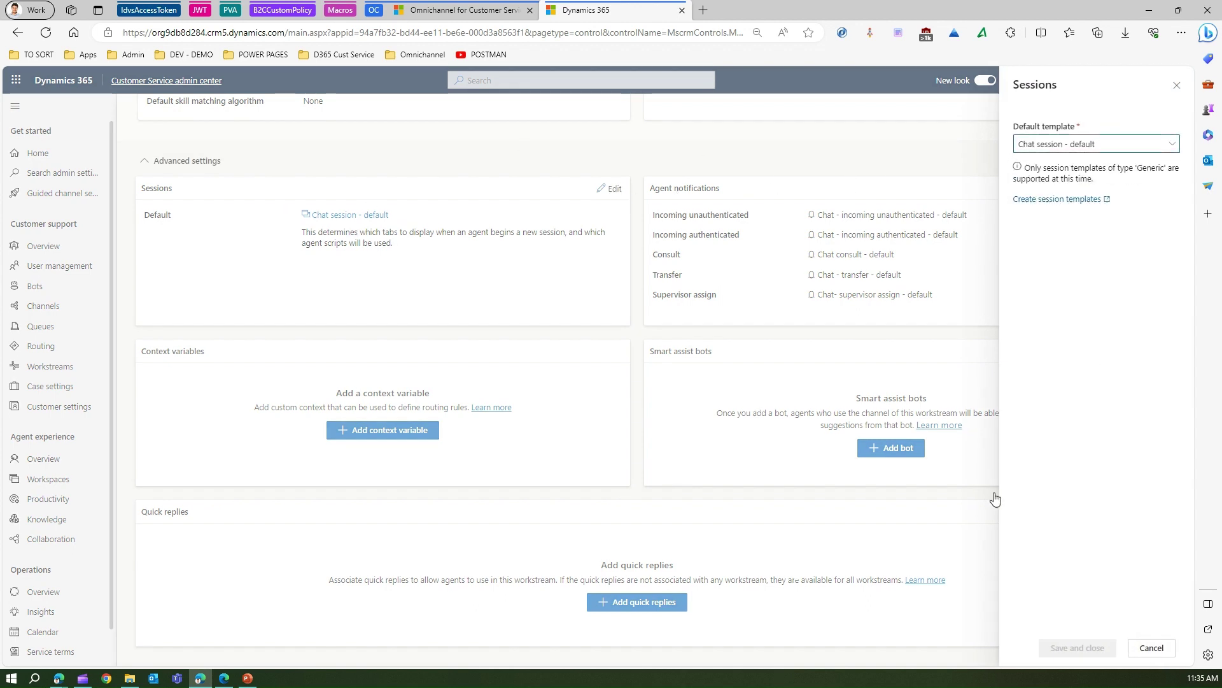
pyautogui.click(1152, 648)
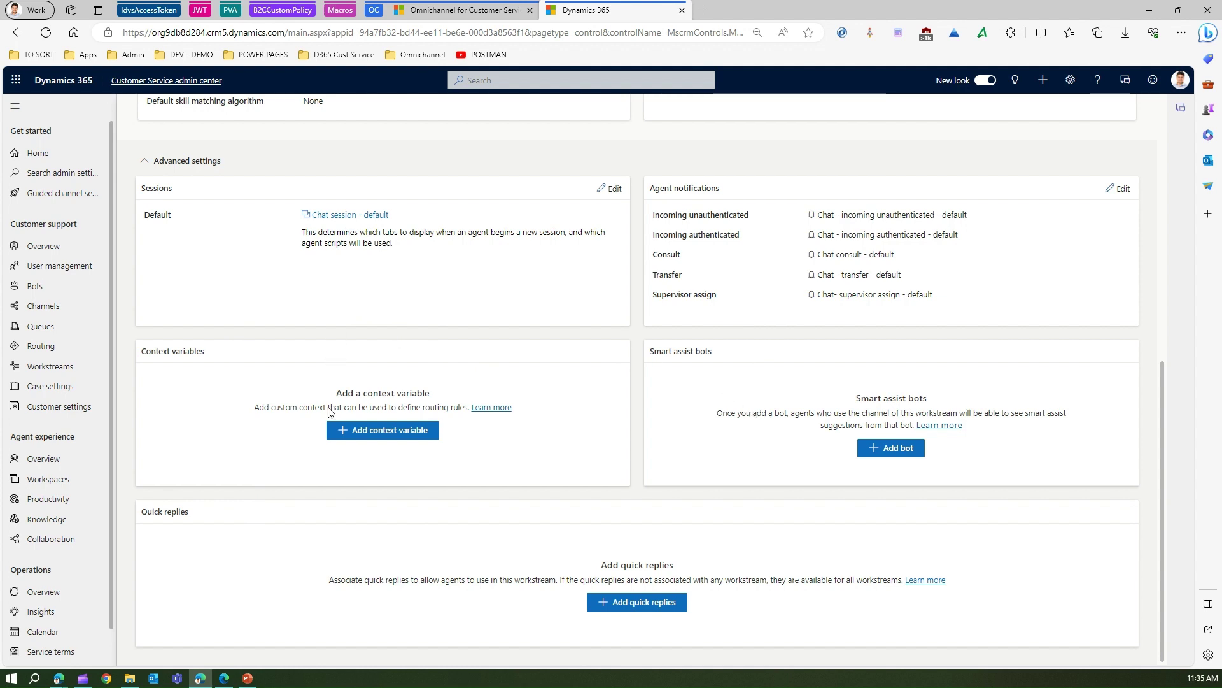
# Examine the name field and type options for a new context variable without creating one.
pyautogui.click(355, 436)
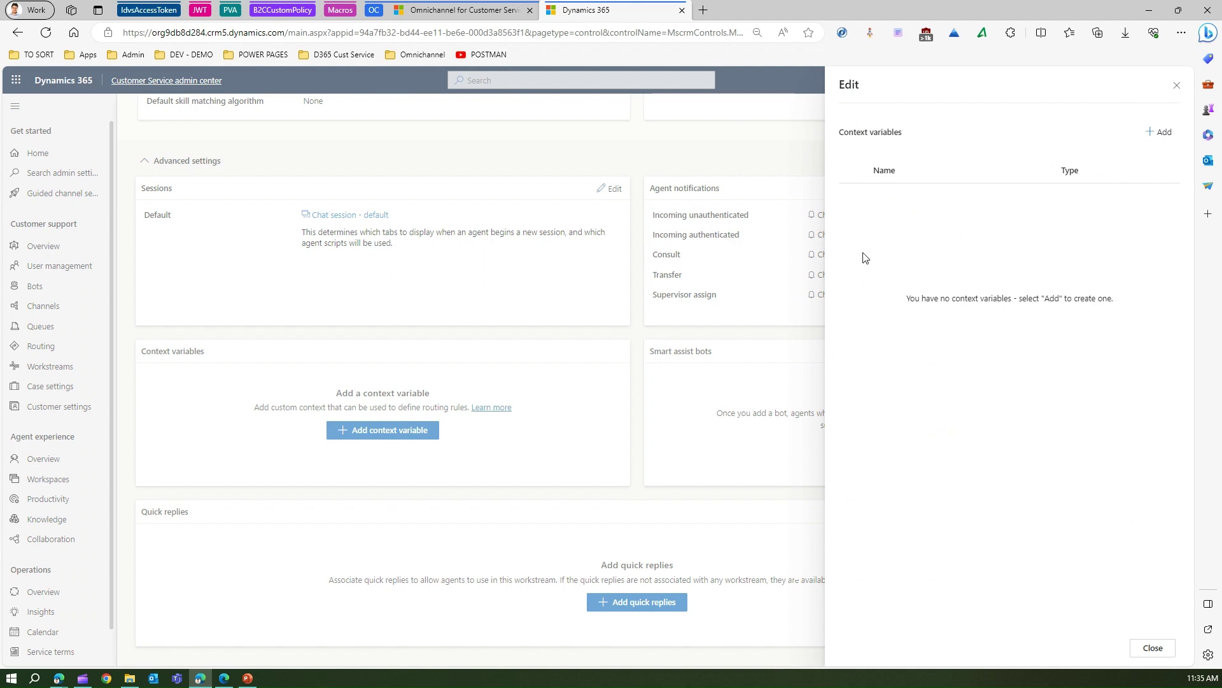
pyautogui.click(1160, 132)
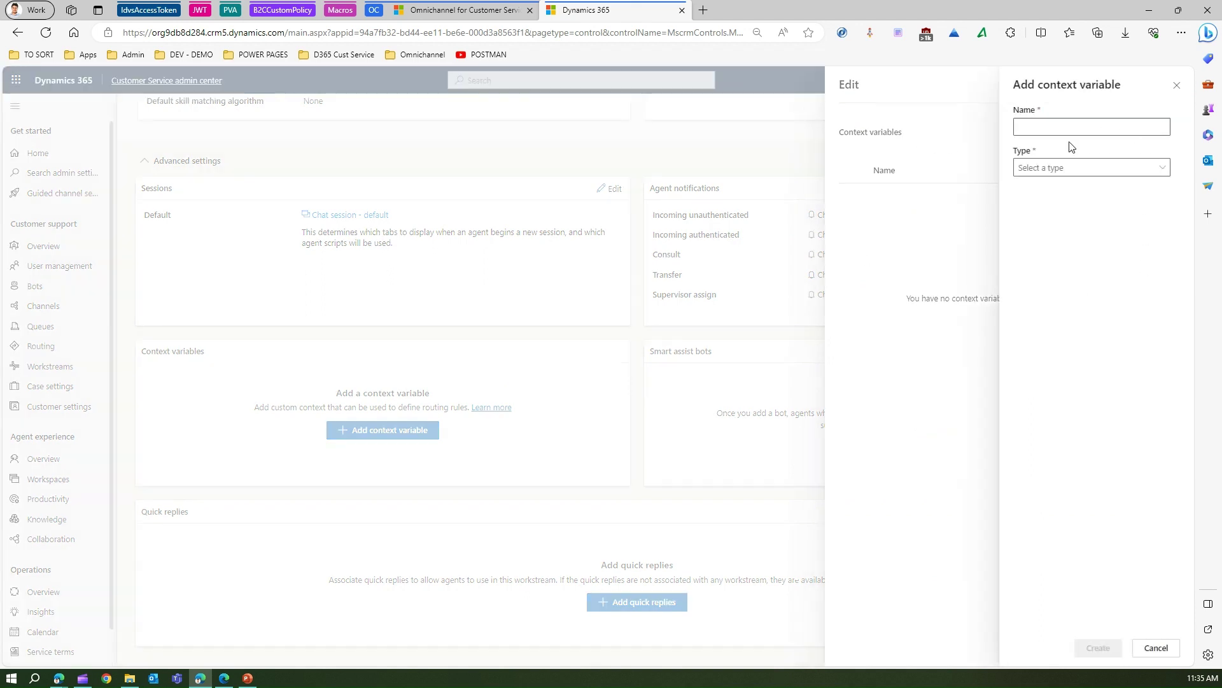
pyautogui.click(1073, 168)
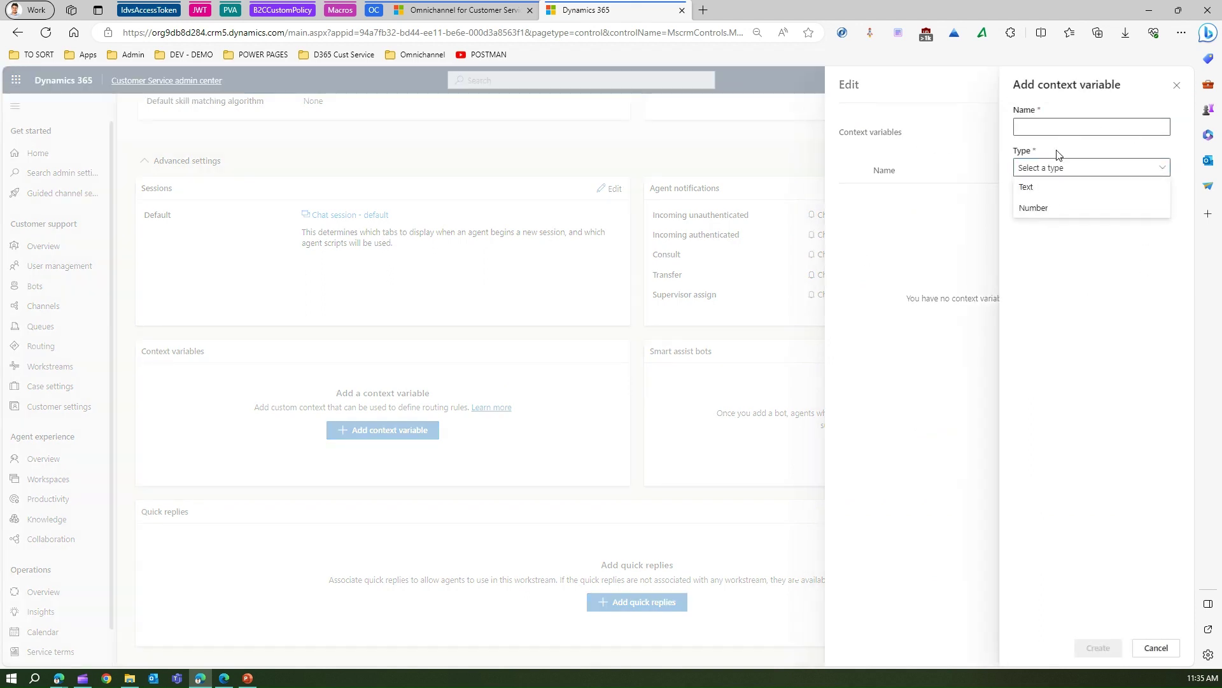
pyautogui.click(1156, 647)
pyautogui.click(1165, 648)
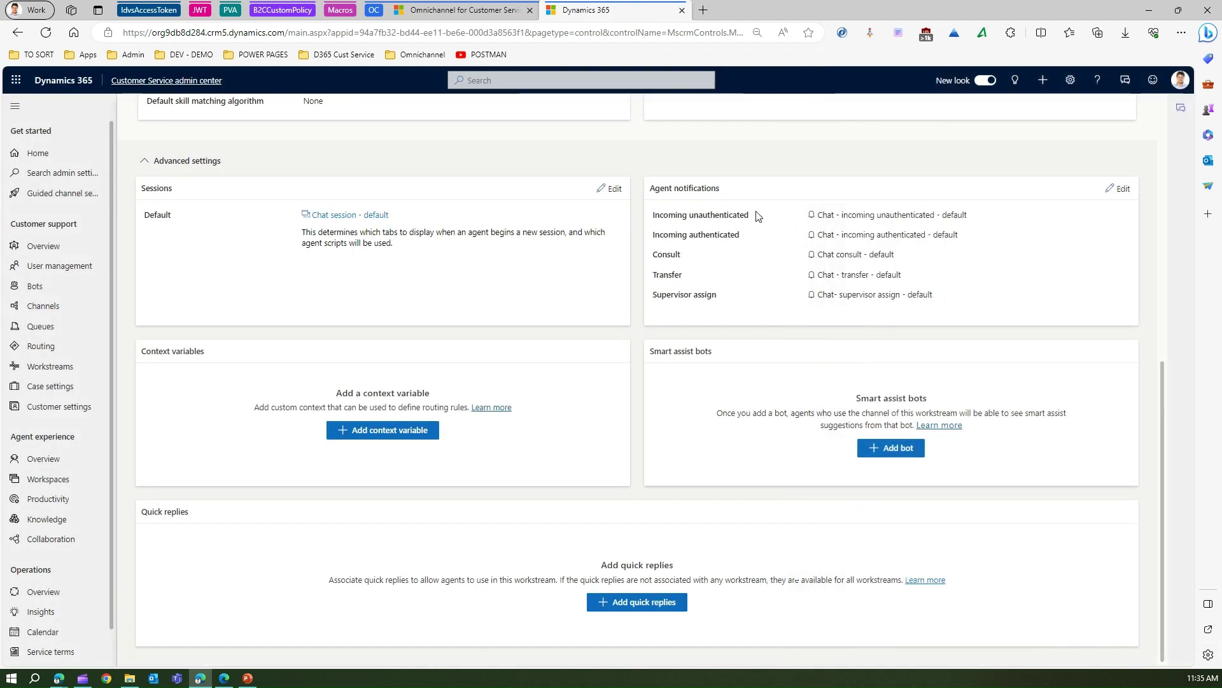
# Examine the agent notification templates for incoming authenticated and consult events without saving any changes.
pyautogui.click(1124, 189)
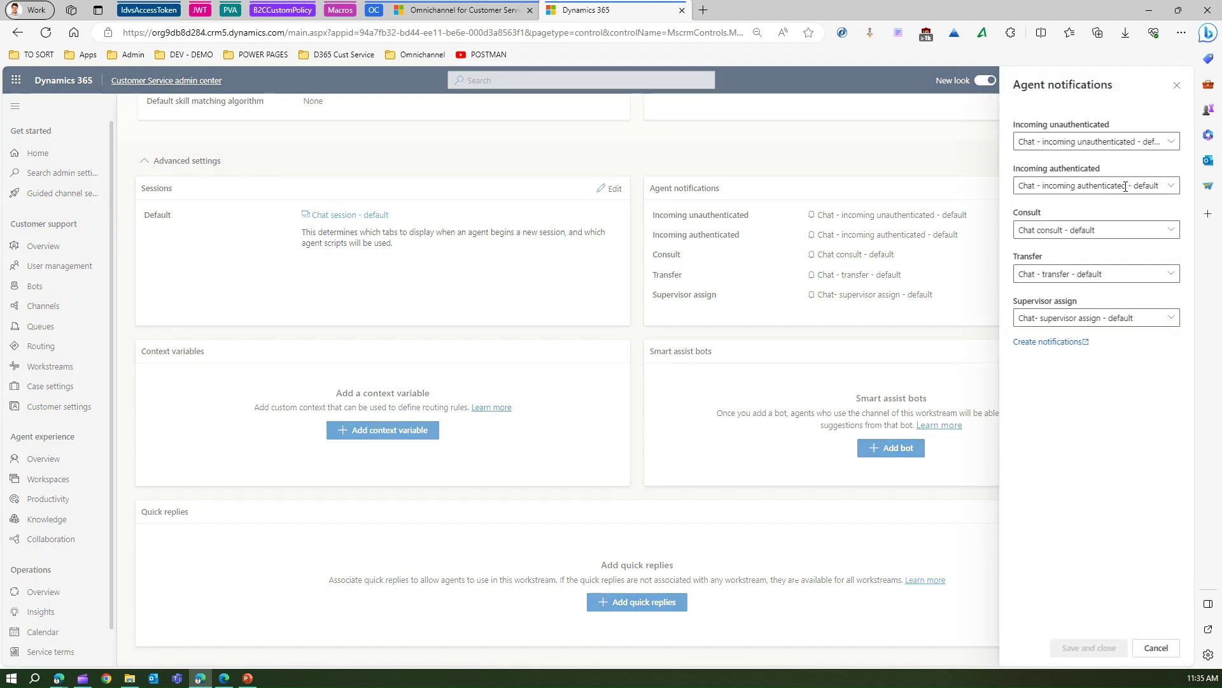
pyautogui.click(1103, 142)
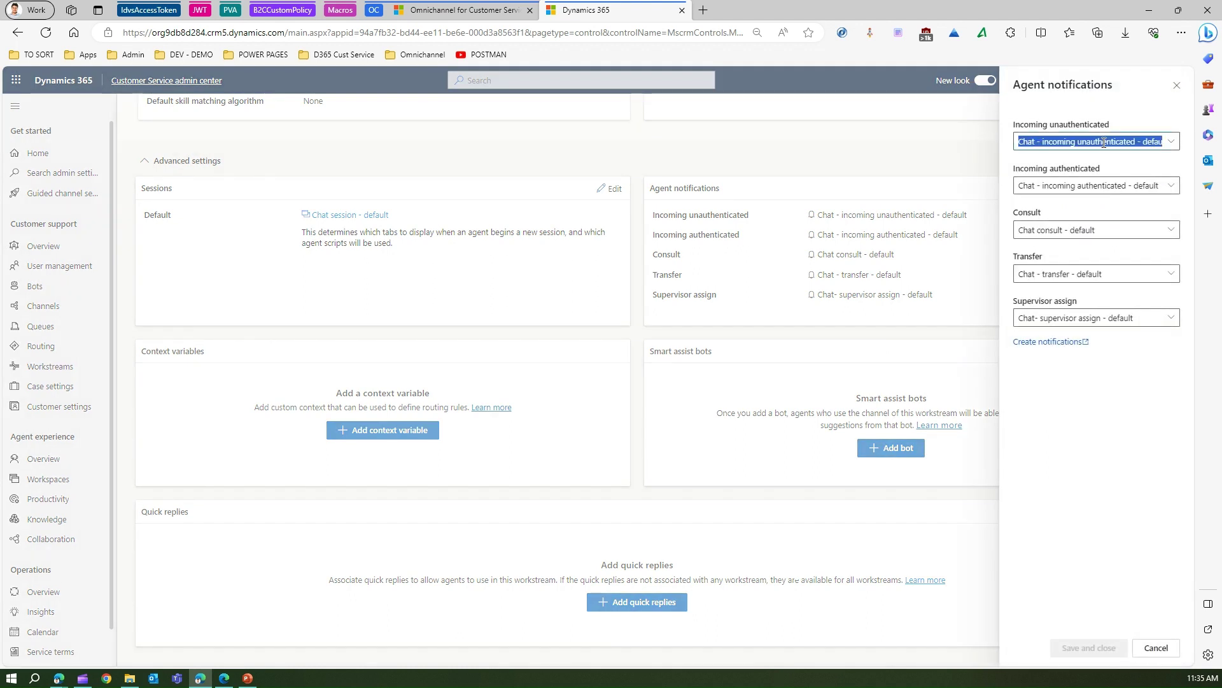
pyautogui.click(1167, 187)
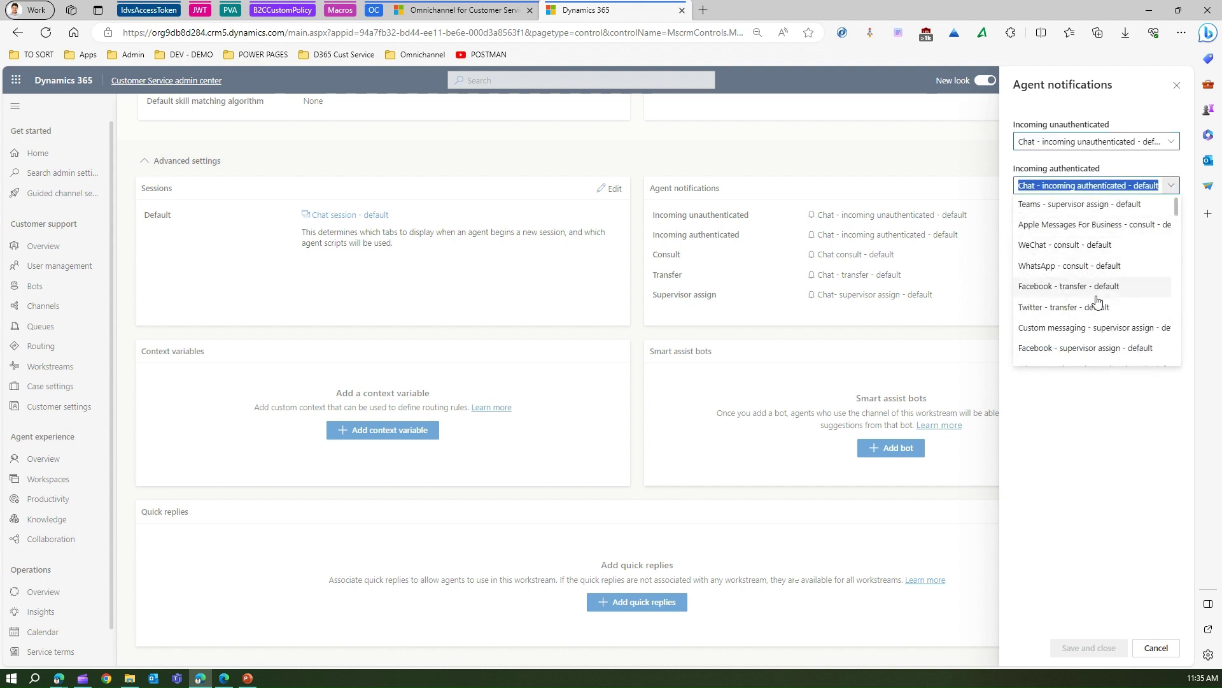
pyautogui.click(1140, 415)
pyautogui.click(1171, 230)
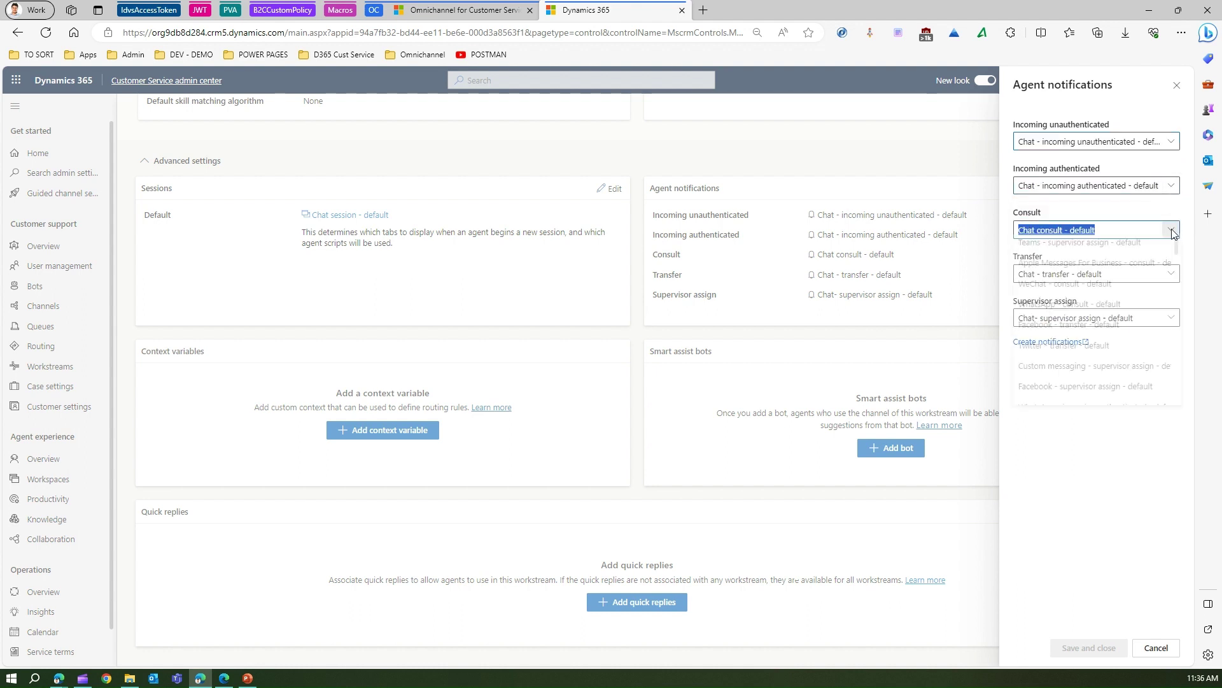
pyautogui.click(1060, 491)
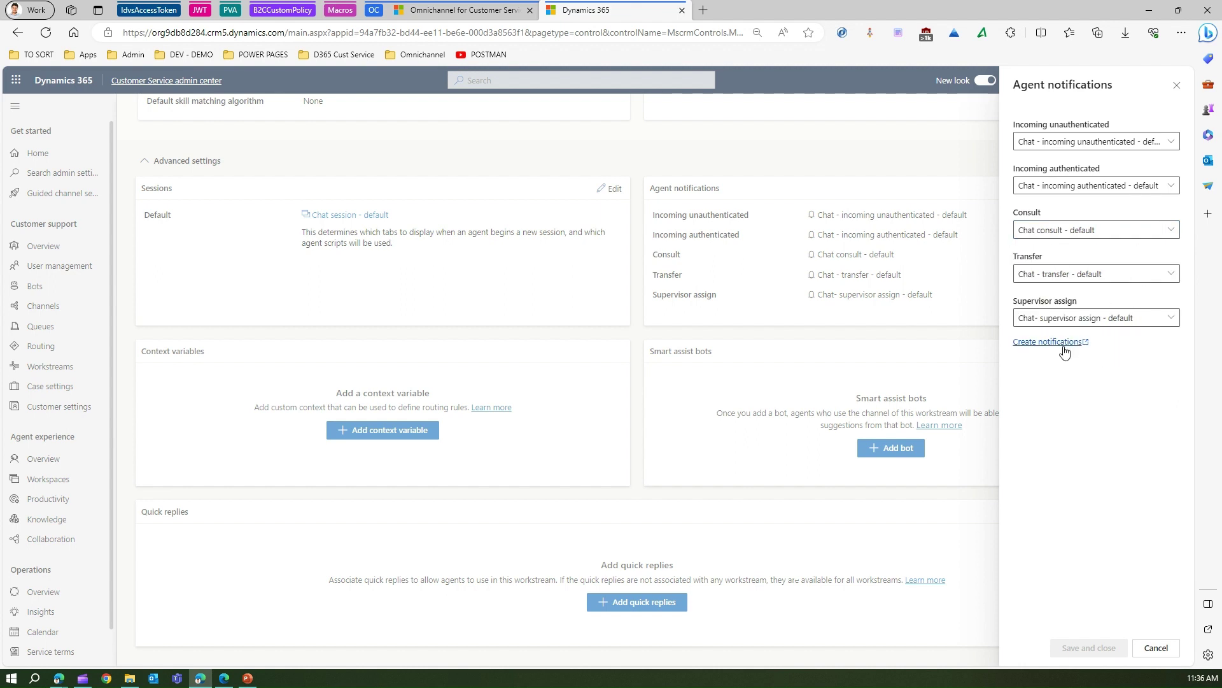
pyautogui.click(1156, 648)
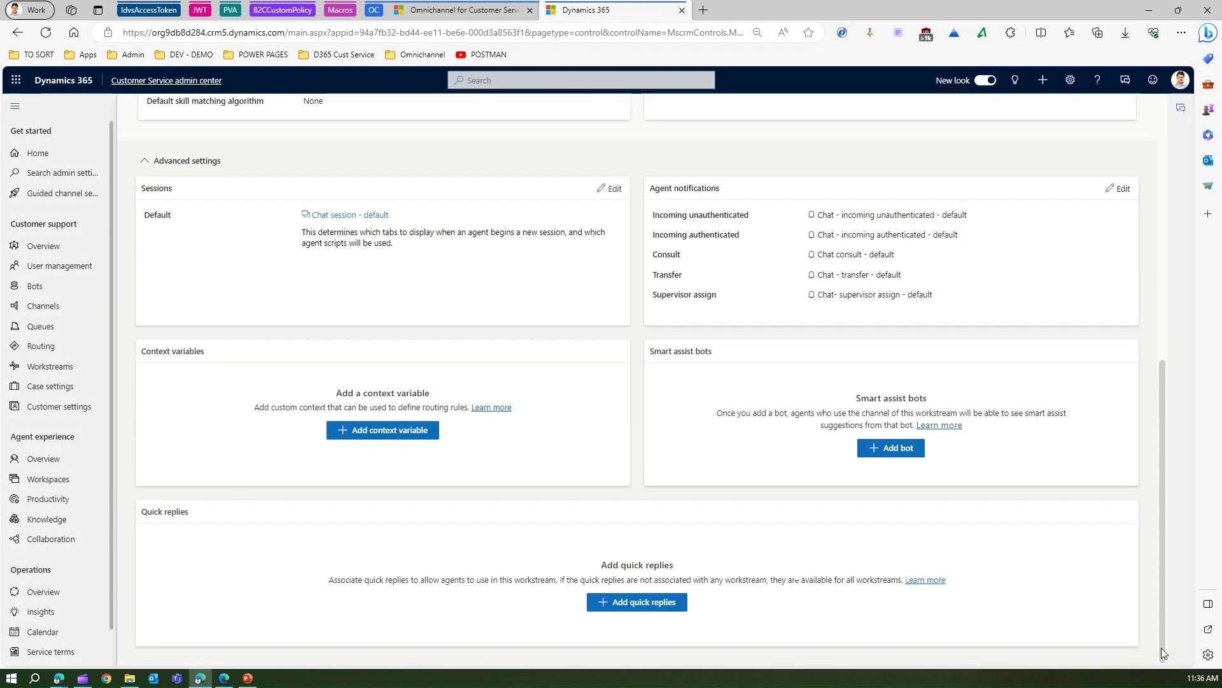
# Add the existing quick replies created on 10/11/2023 and 09/30/2023 to the workstream.
pyautogui.click(631, 603)
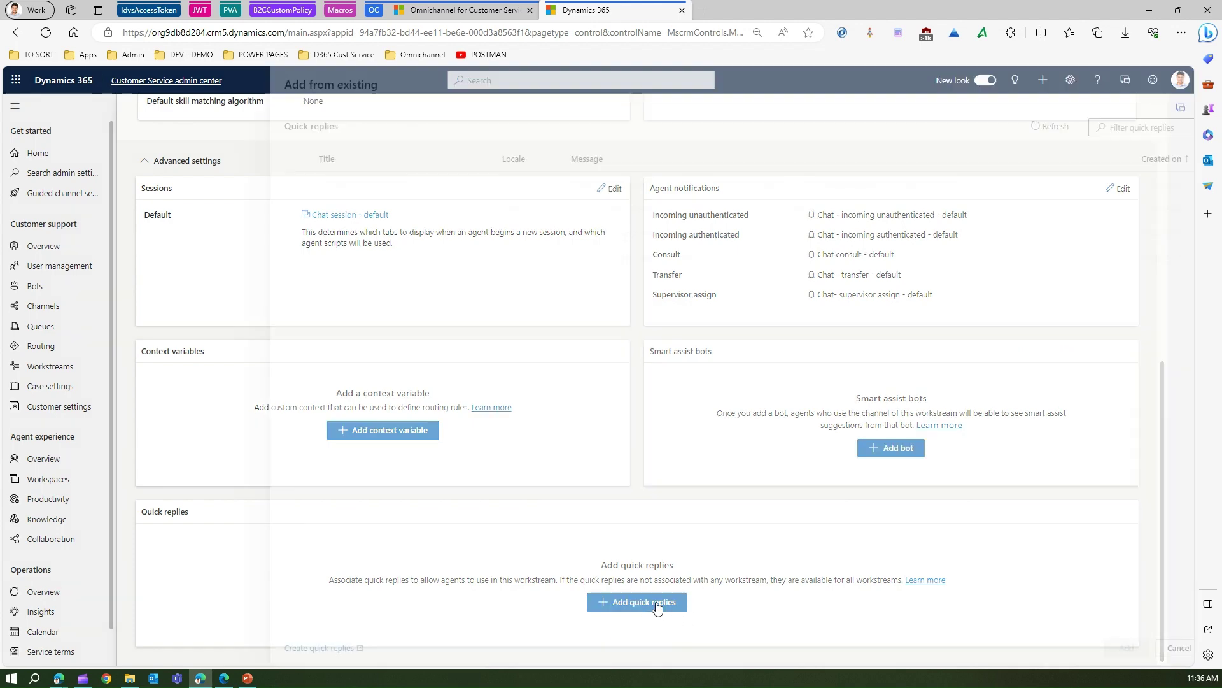
pyautogui.click(275, 233)
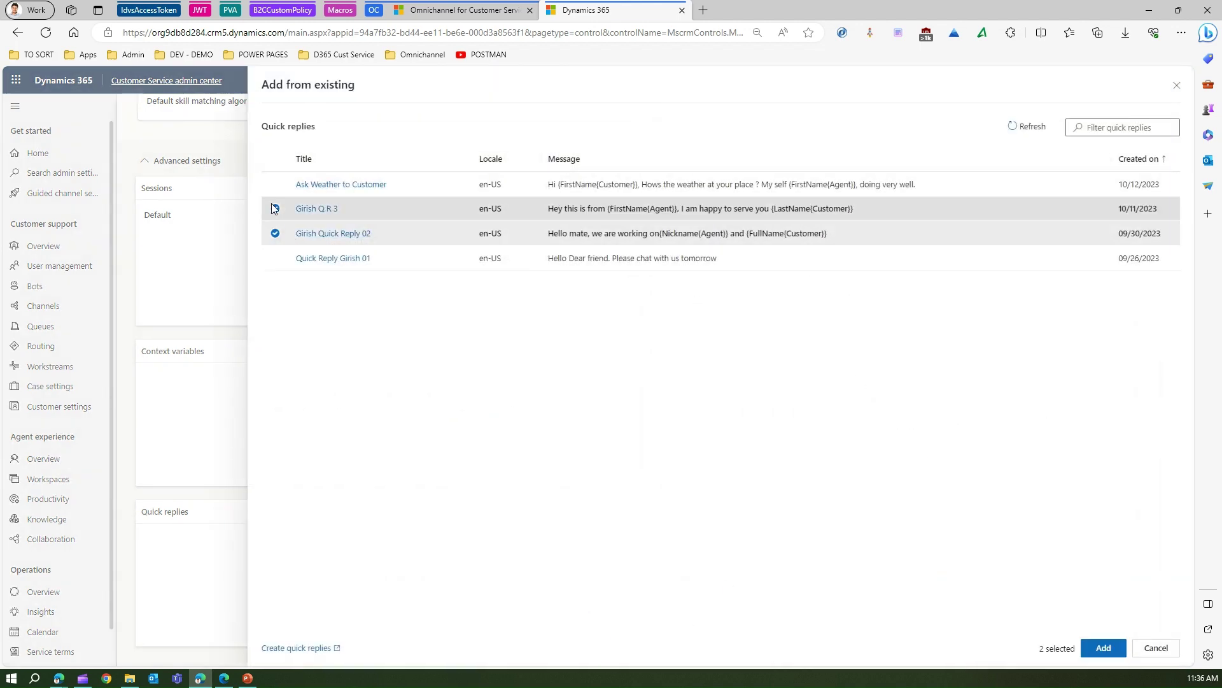
pyautogui.click(275, 208)
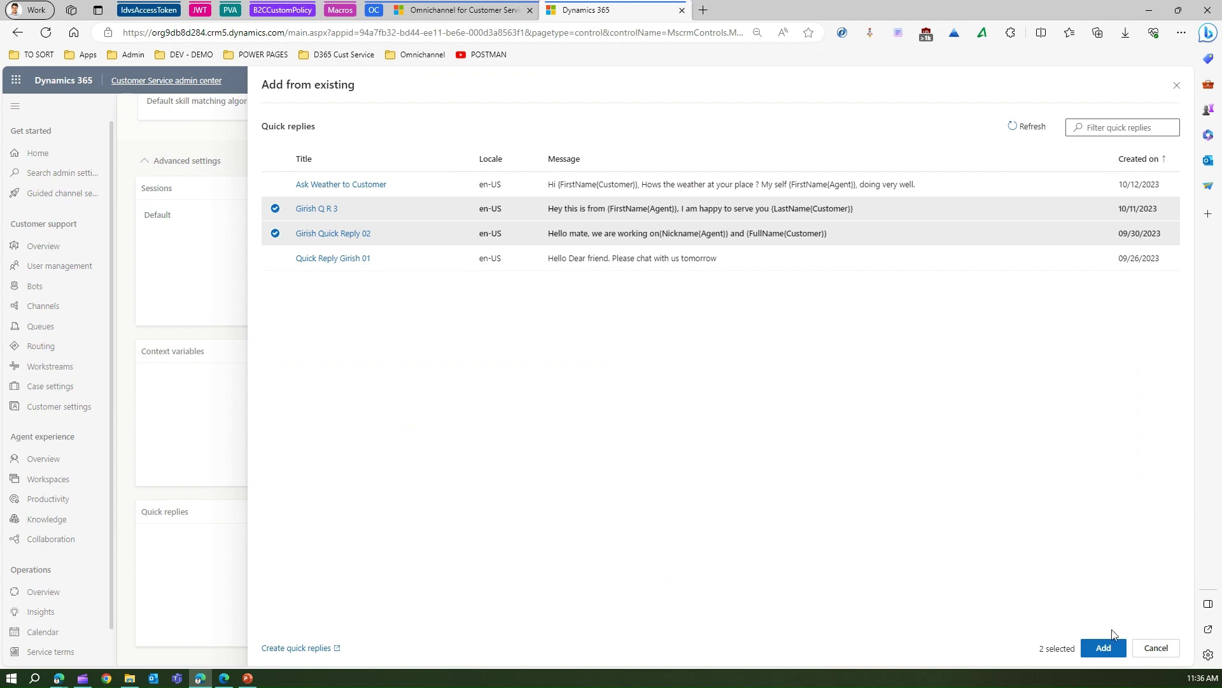
pyautogui.click(1105, 647)
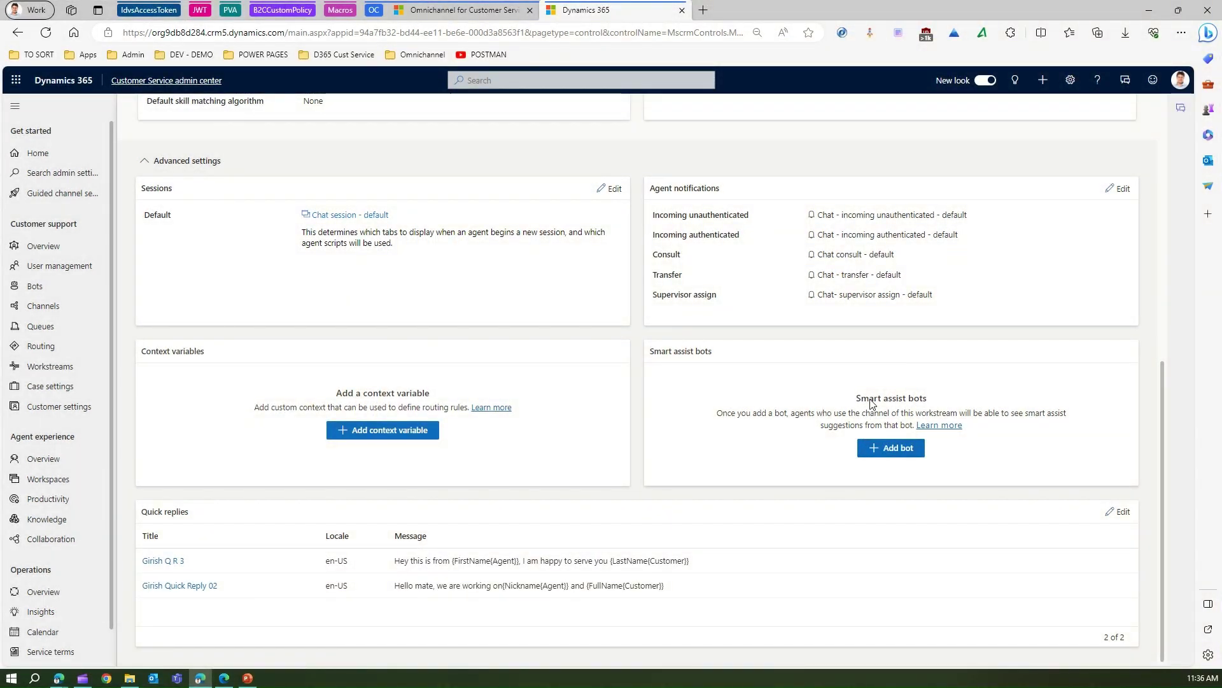
# Read the smart assist bots description and add QLD-Bot as the workstream's smart assist bot.
pyautogui.moveTo(862, 398); pyautogui.dragTo(947, 414)
pyautogui.click(764, 415)
pyautogui.moveTo(764, 415); pyautogui.dragTo(1072, 418)
pyautogui.moveTo(824, 424); pyautogui.dragTo(912, 426)
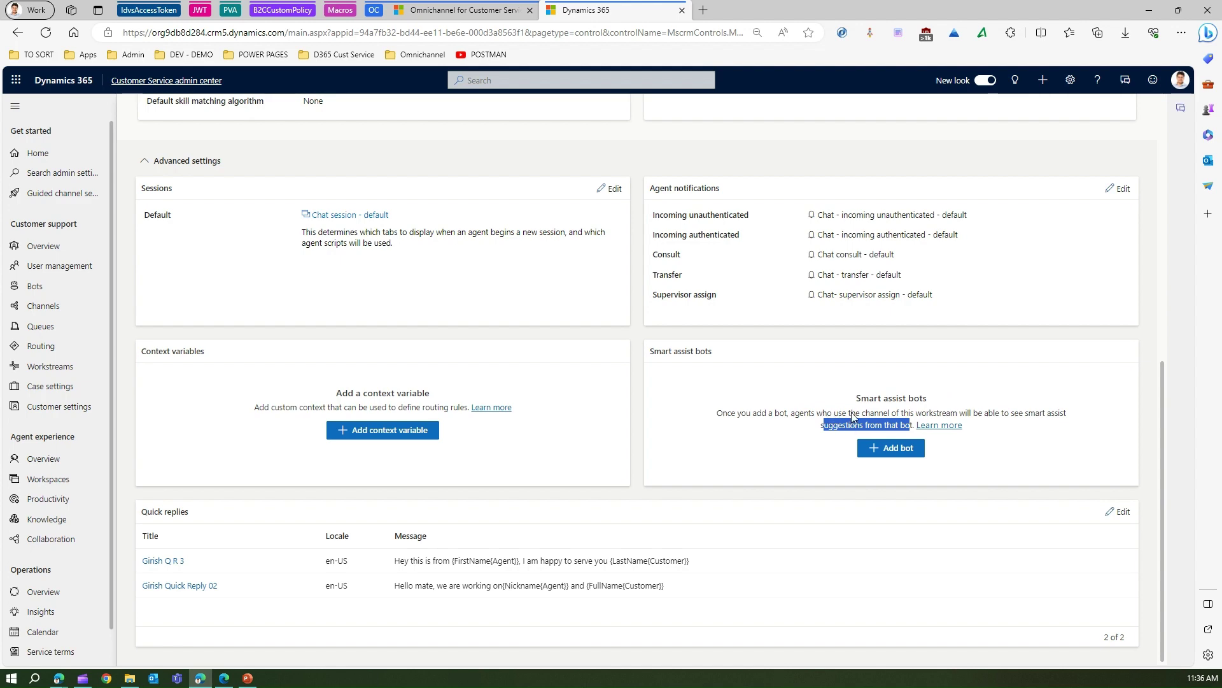
pyautogui.click(868, 434)
pyautogui.click(904, 454)
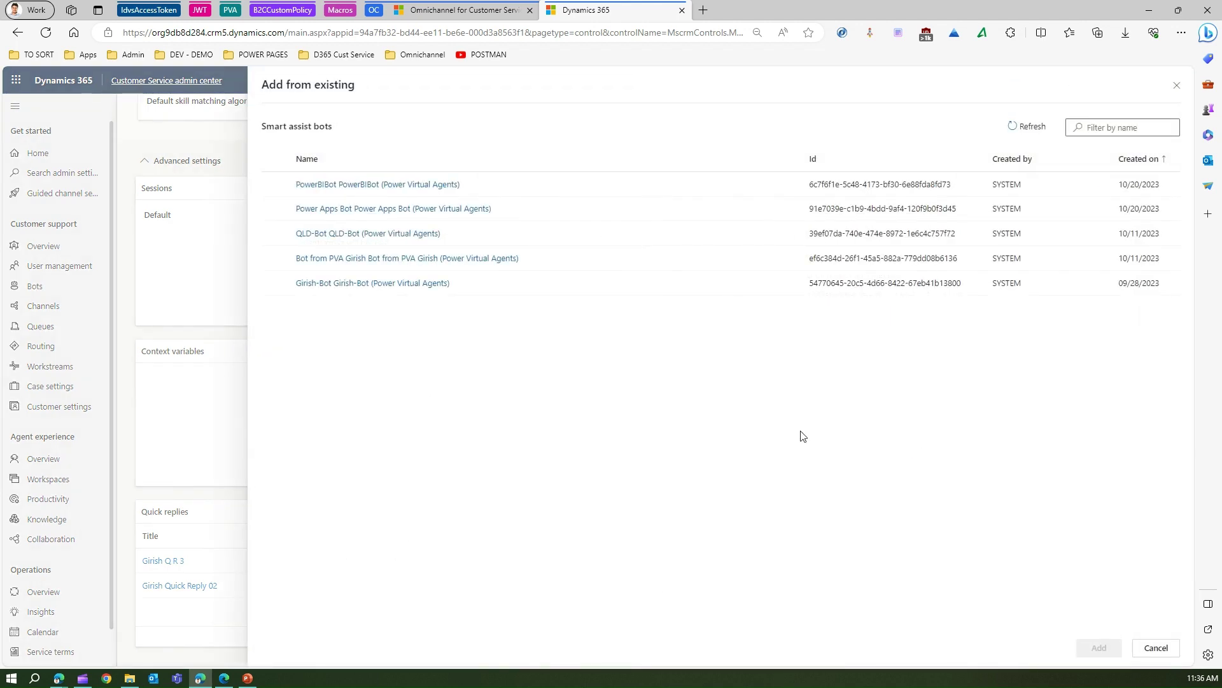
pyautogui.click(276, 234)
pyautogui.click(1102, 646)
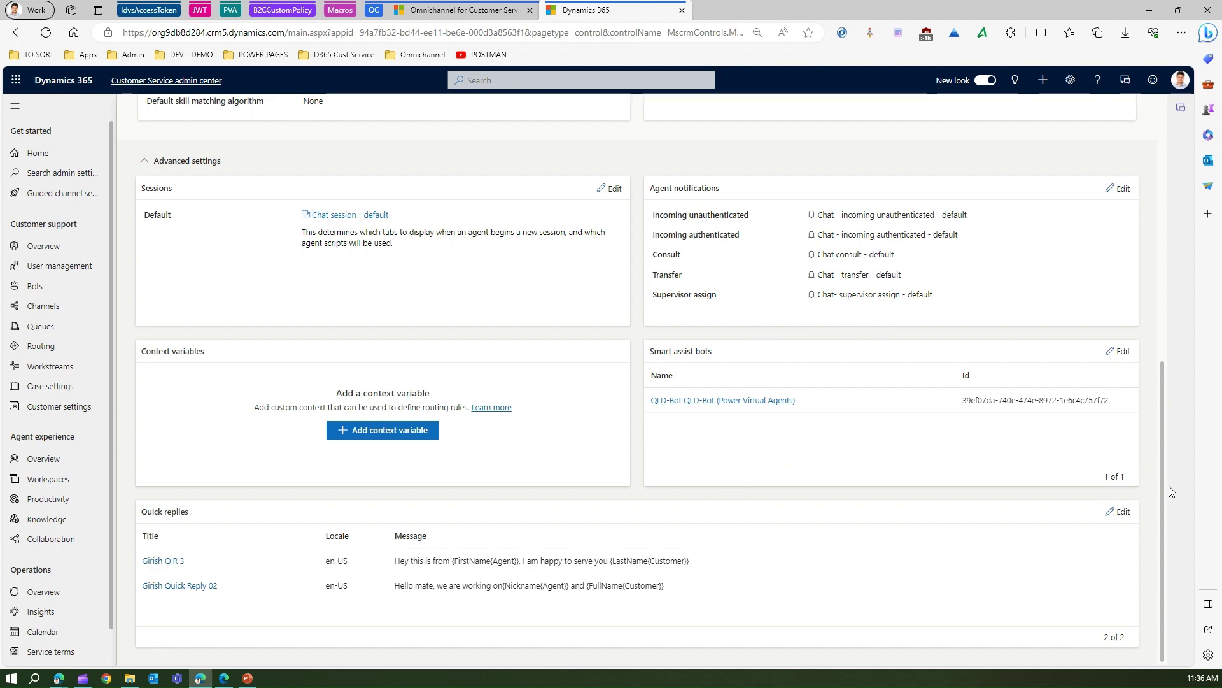
pyautogui.moveTo(1162, 491); pyautogui.dragTo(1143, 219)
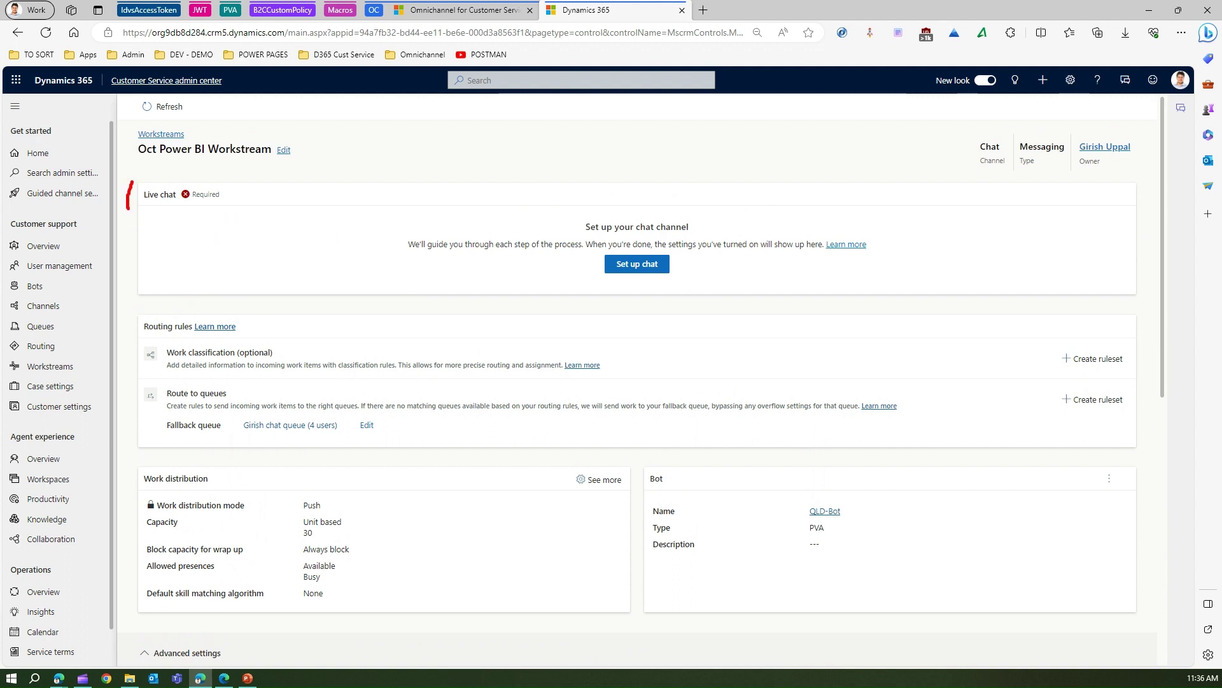
pyautogui.moveTo(127, 208)
pyautogui.mouseDown()
pyautogui.moveTo(178, 175)
pyautogui.moveTo(130, 178)
pyautogui.mouseUp()
pyautogui.moveTo(134, 298)
pyautogui.mouseDown()
pyautogui.moveTo(120, 350)
pyautogui.moveTo(236, 288)
pyautogui.moveTo(120, 284)
pyautogui.mouseUp()
pyautogui.moveTo(142, 466)
pyautogui.mouseDown()
pyautogui.moveTo(266, 502)
pyautogui.moveTo(112, 459)
pyautogui.mouseUp()
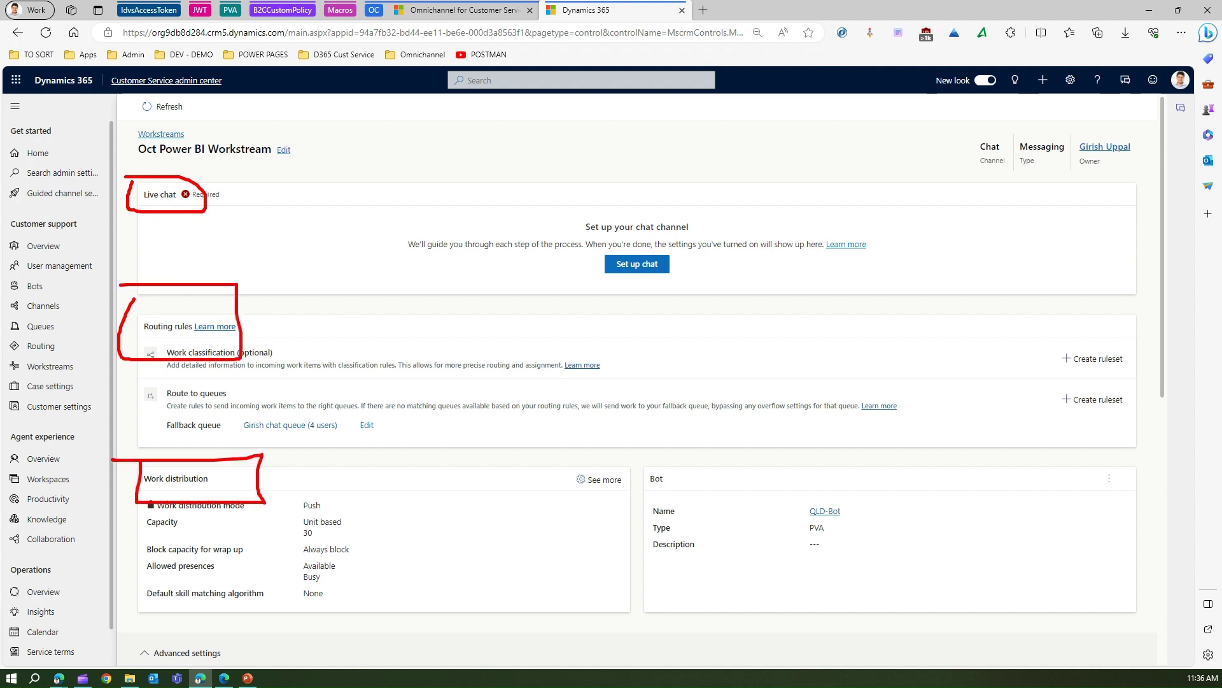
pyautogui.moveTo(643, 463)
pyautogui.mouseDown()
pyautogui.moveTo(638, 498)
pyautogui.moveTo(703, 454)
pyautogui.moveTo(627, 456)
pyautogui.mouseUp()
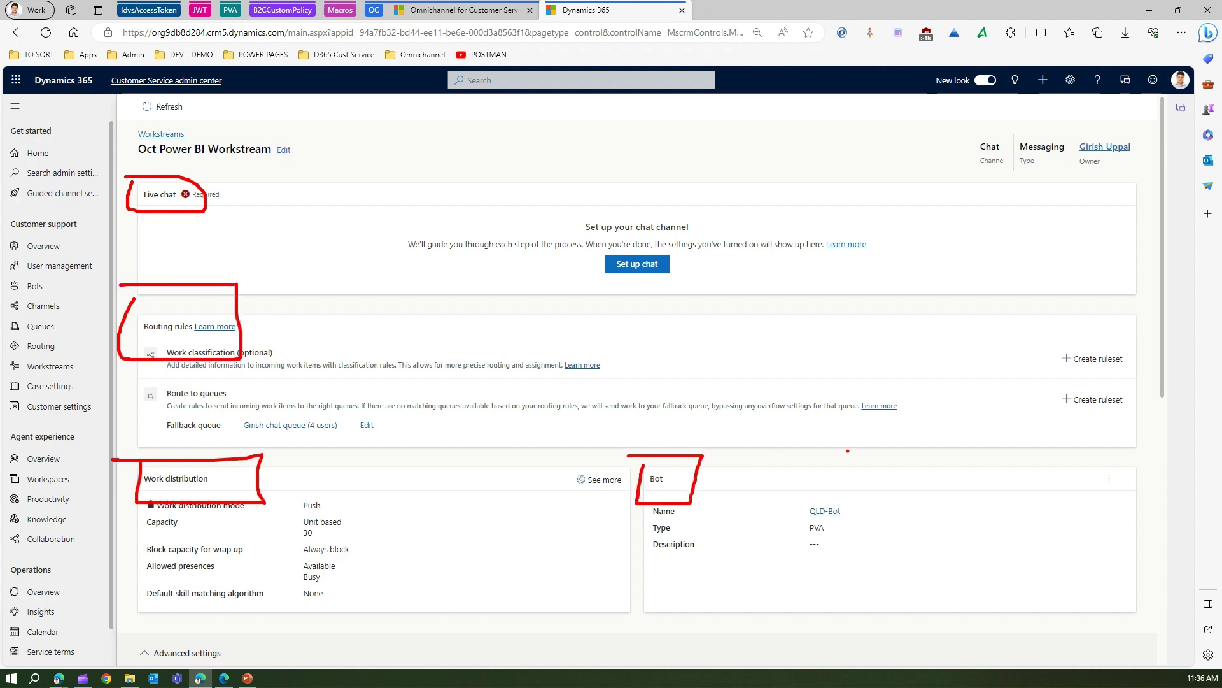
pyautogui.moveTo(846, 431)
pyautogui.mouseDown()
pyautogui.moveTo(755, 463)
pyautogui.moveTo(756, 478)
pyautogui.mouseUp()
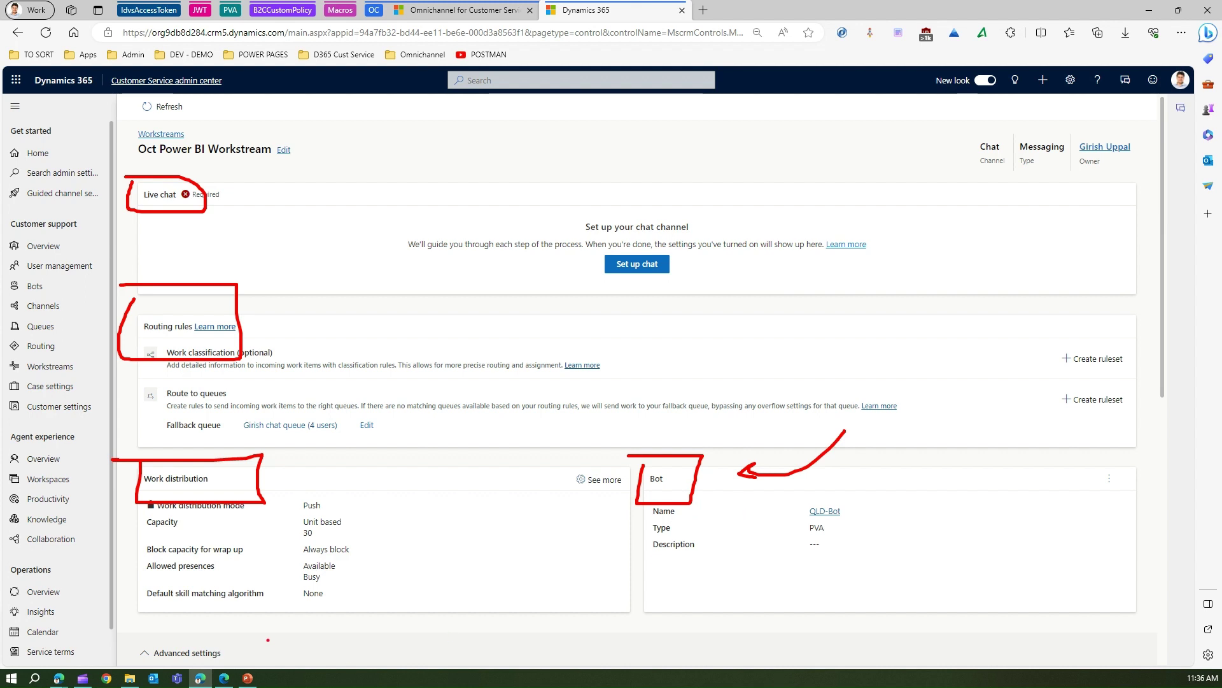
pyautogui.press('Escape')
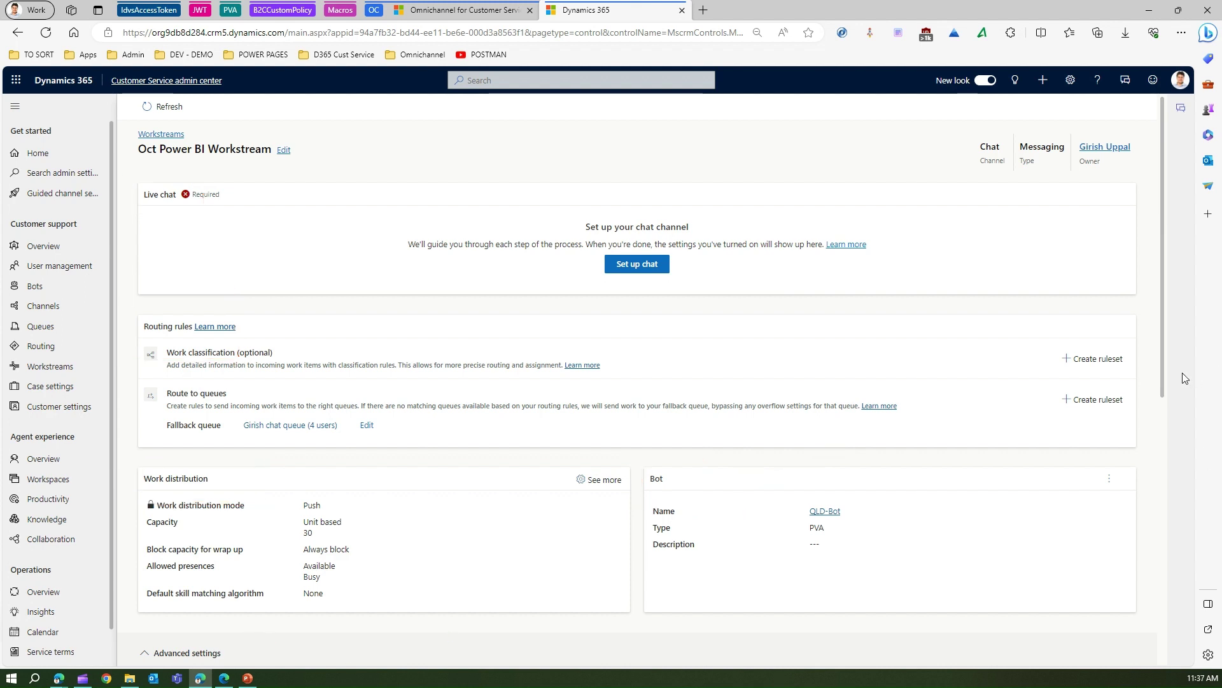
pyautogui.moveTo(1162, 373); pyautogui.dragTo(1179, 628)
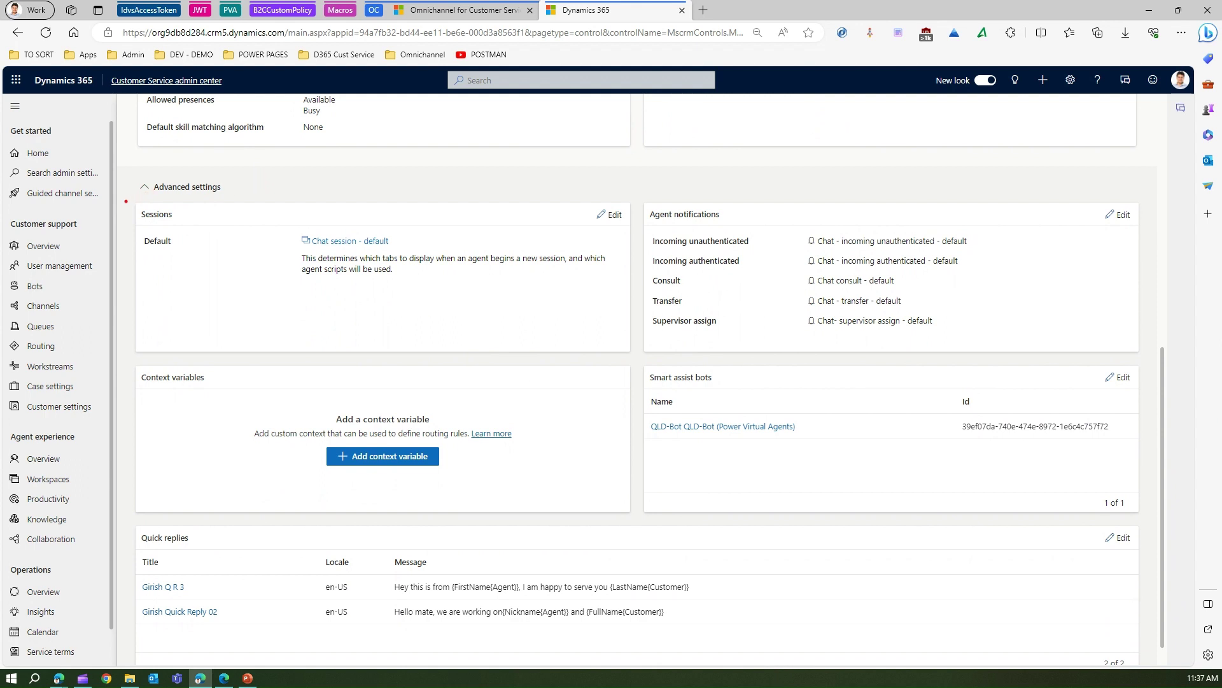
pyautogui.moveTo(125, 210)
pyautogui.mouseDown()
pyautogui.moveTo(200, 196)
pyautogui.moveTo(130, 192)
pyautogui.mouseUp()
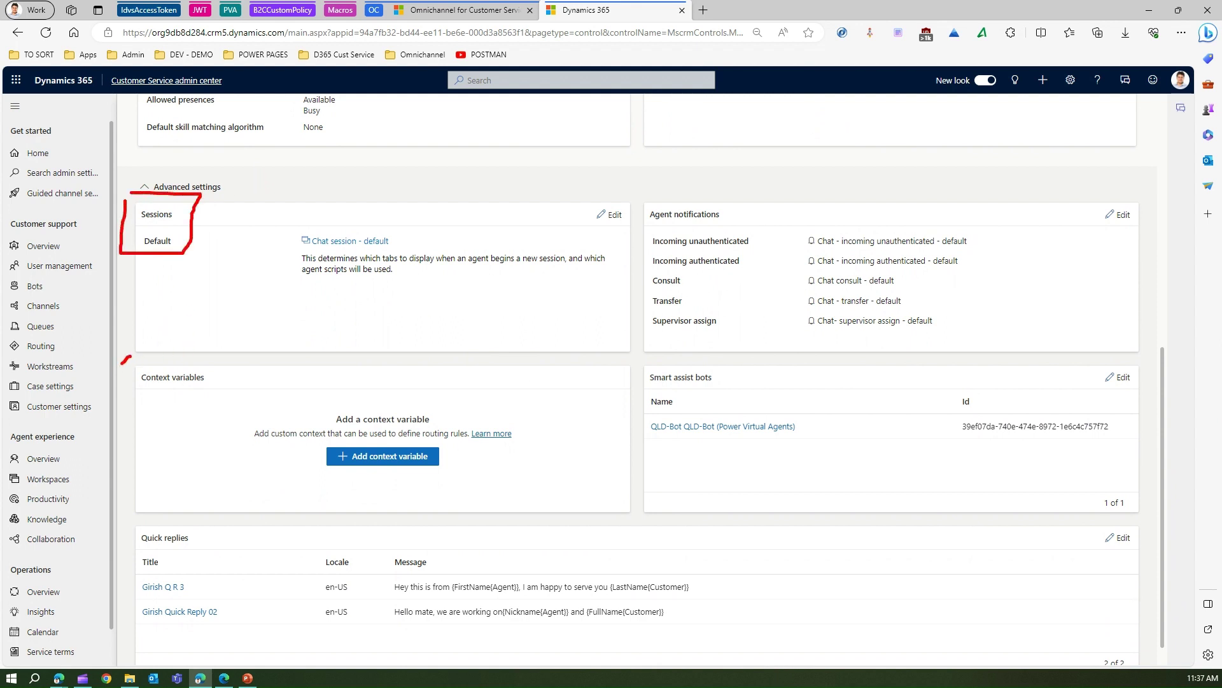
pyautogui.moveTo(122, 361)
pyautogui.mouseDown()
pyautogui.moveTo(229, 354)
pyautogui.moveTo(153, 344)
pyautogui.mouseUp()
pyautogui.moveTo(115, 559)
pyautogui.mouseDown()
pyautogui.moveTo(184, 526)
pyautogui.moveTo(158, 526)
pyautogui.mouseUp()
pyautogui.moveTo(644, 188)
pyautogui.mouseDown()
pyautogui.moveTo(785, 203)
pyautogui.moveTo(643, 181)
pyautogui.mouseUp()
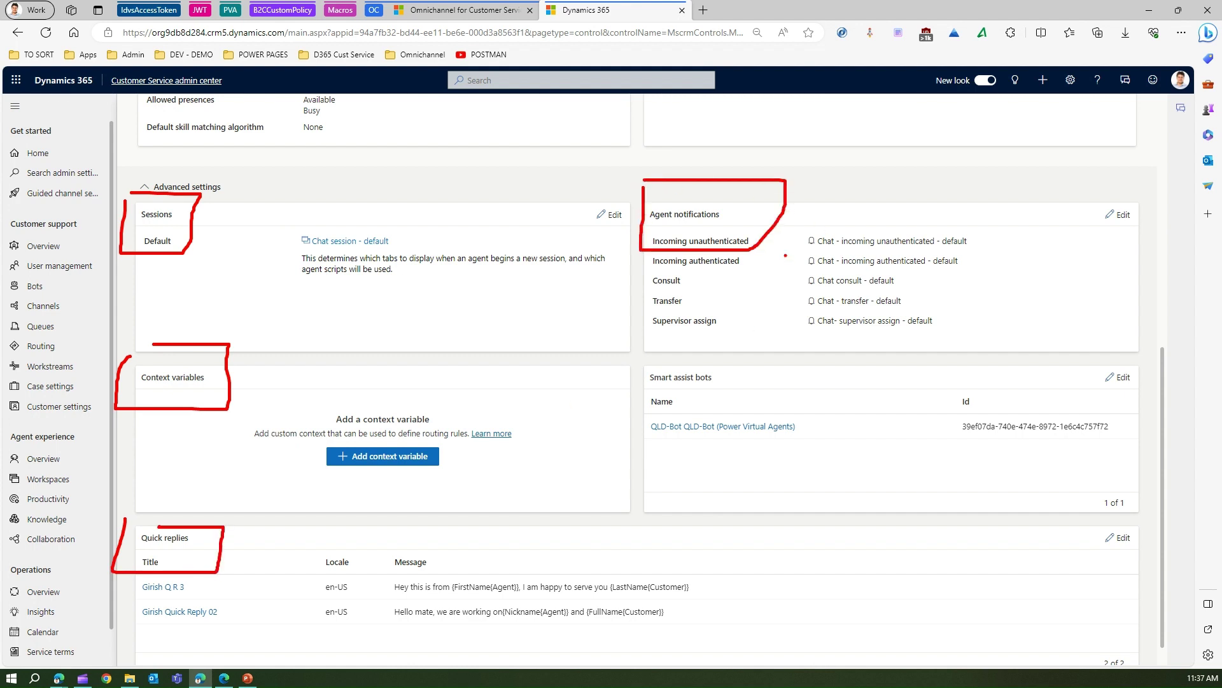
pyautogui.moveTo(730, 354)
pyautogui.mouseDown()
pyautogui.moveTo(649, 413)
pyautogui.moveTo(755, 343)
pyautogui.mouseUp()
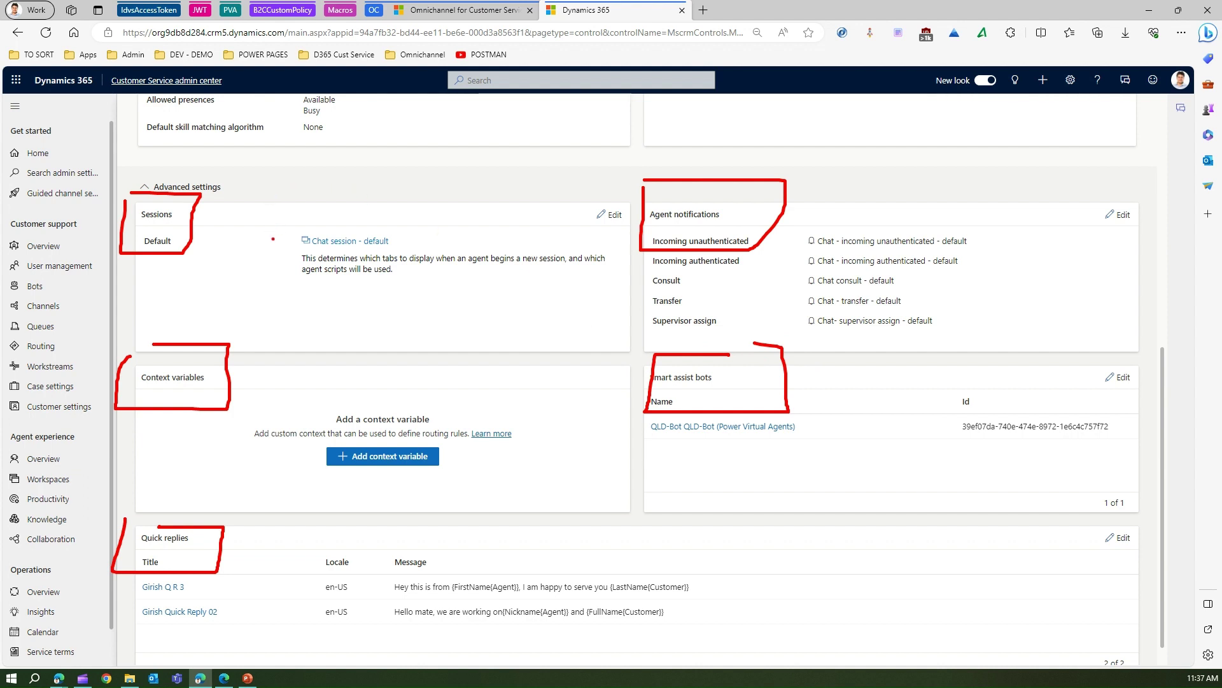
pyautogui.moveTo(301, 218); pyautogui.dragTo(487, 187)
pyautogui.moveTo(312, 403); pyautogui.dragTo(497, 357)
pyautogui.moveTo(612, 425); pyautogui.dragTo(613, 310)
pyautogui.moveTo(504, 184); pyautogui.dragTo(585, 237)
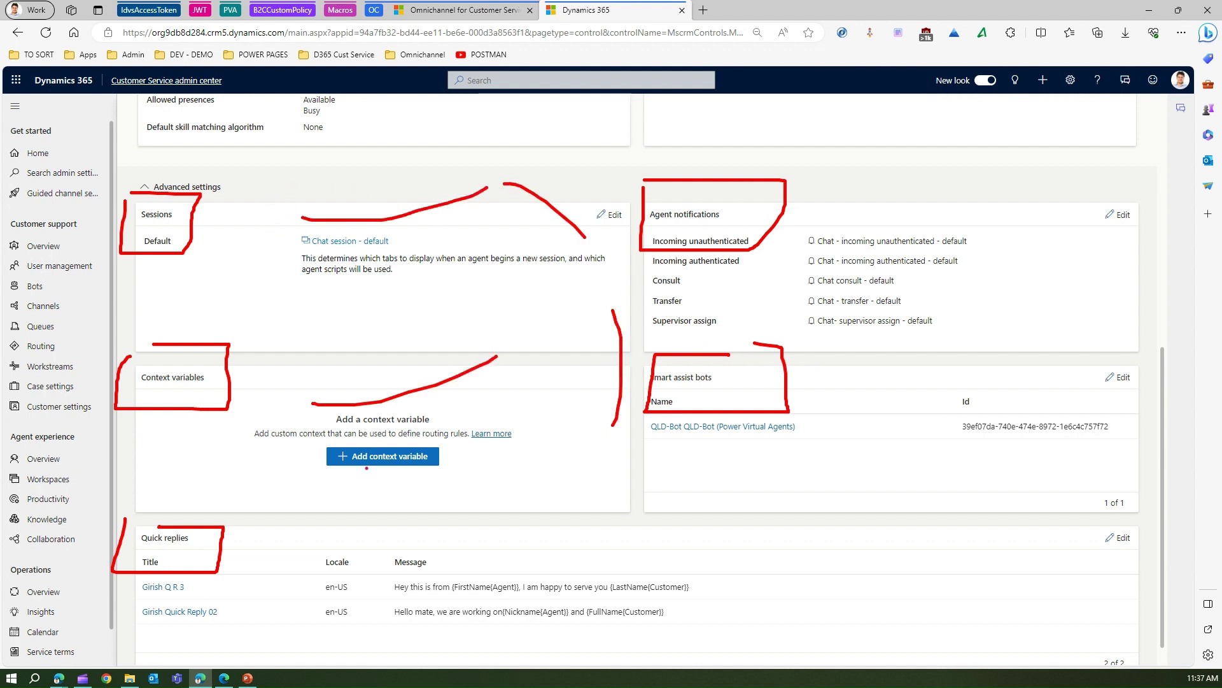
pyautogui.moveTo(297, 577); pyautogui.dragTo(436, 511)
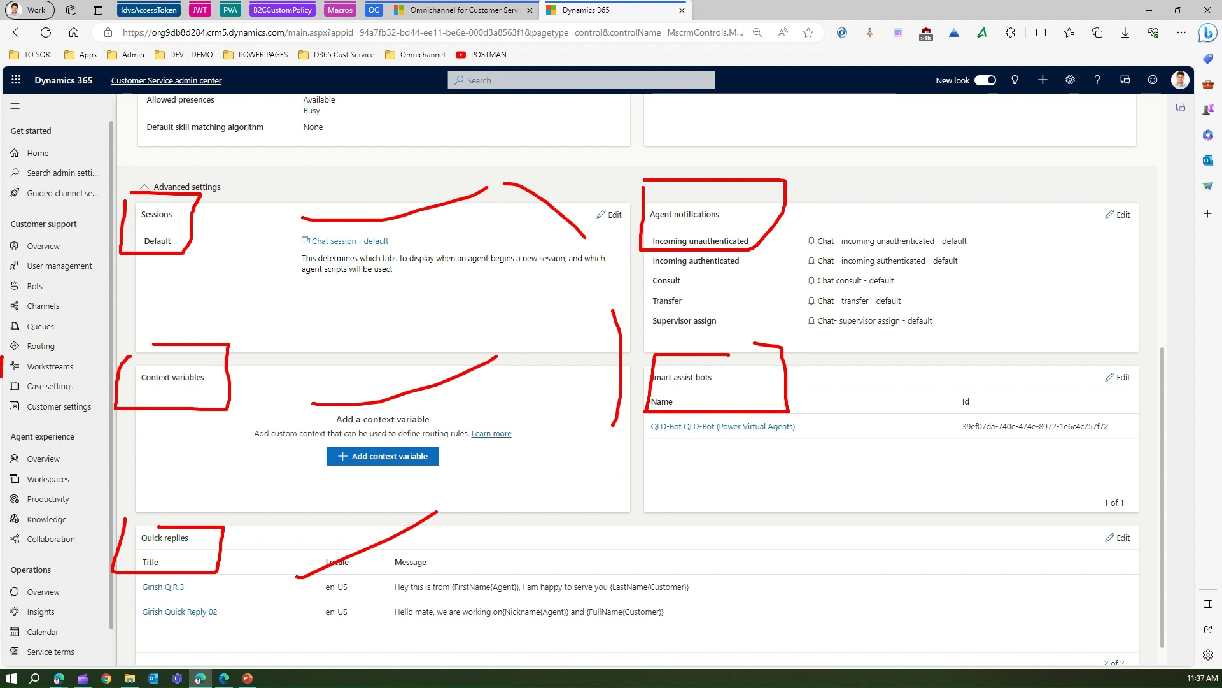
pyautogui.moveTo(3, 359)
pyautogui.mouseDown()
pyautogui.moveTo(84, 383)
pyautogui.moveTo(100, 354)
pyautogui.moveTo(2, 349)
pyautogui.mouseUp()
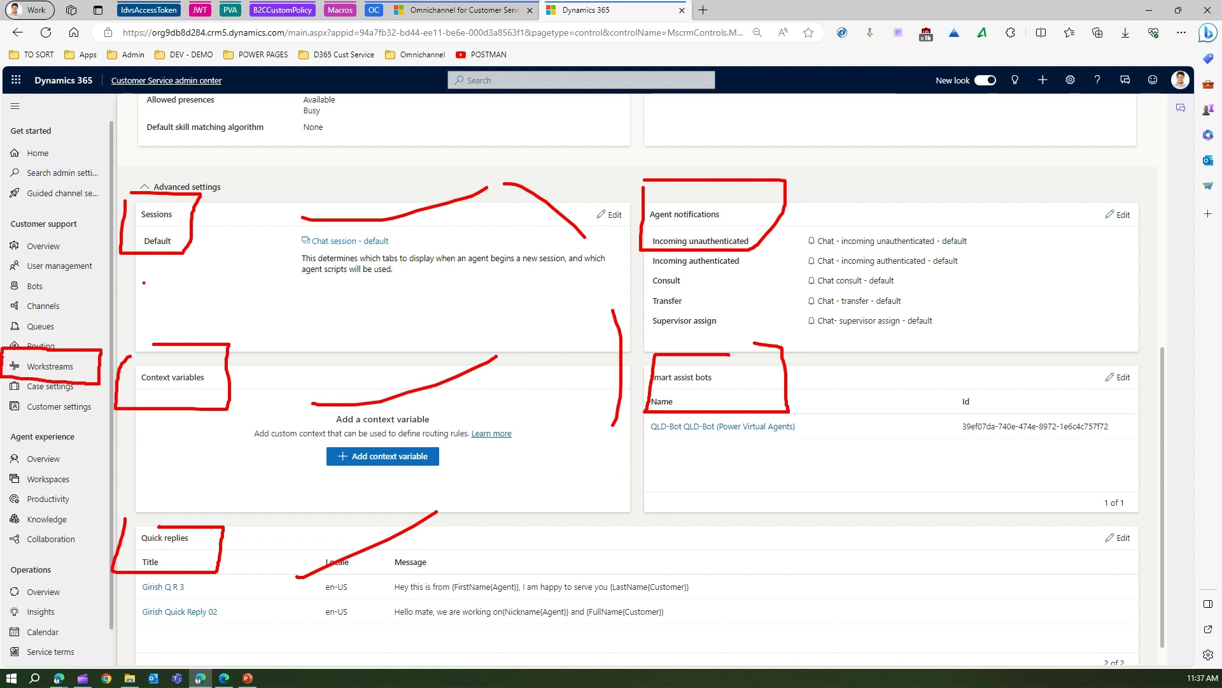
pyautogui.moveTo(145, 279)
pyautogui.mouseDown()
pyautogui.moveTo(106, 290)
pyautogui.moveTo(66, 340)
pyautogui.moveTo(67, 320)
pyautogui.moveTo(102, 332)
pyautogui.mouseUp()
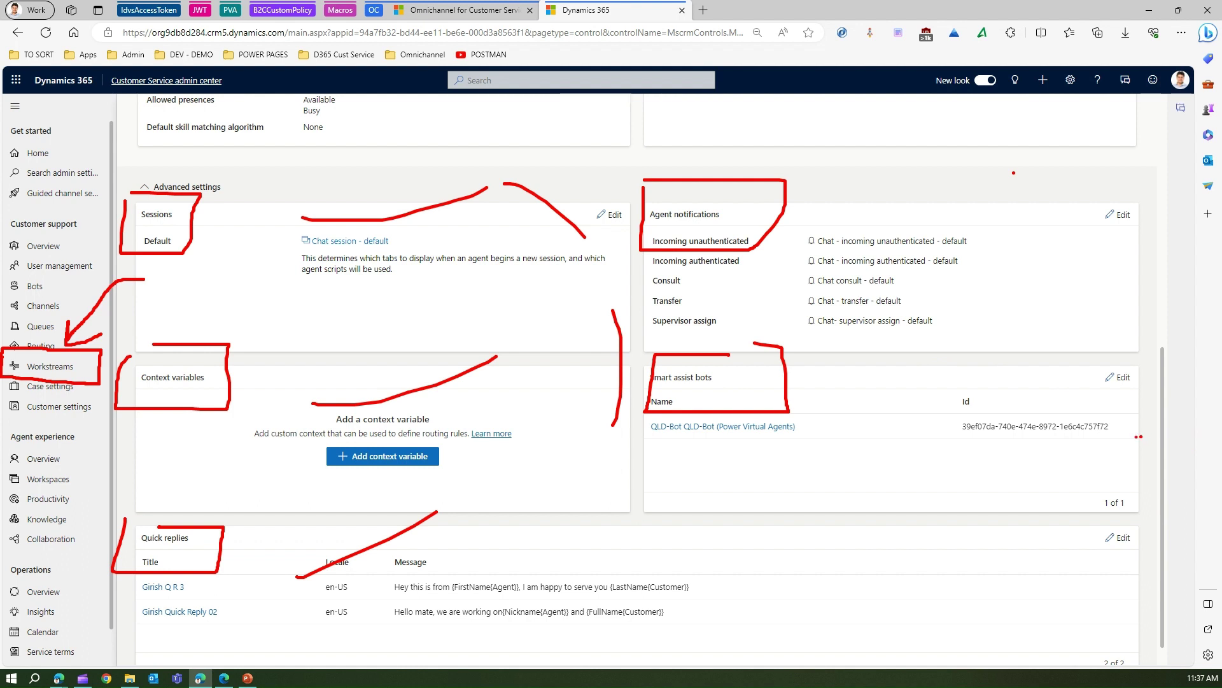
pyautogui.press('Escape')
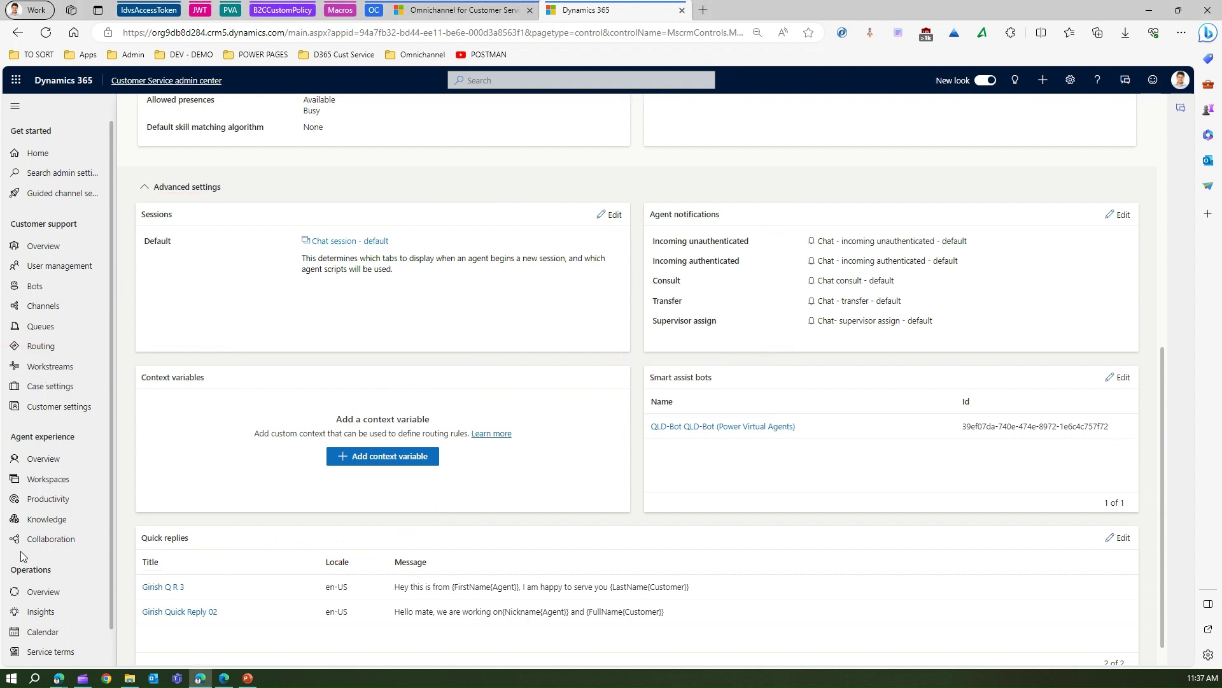